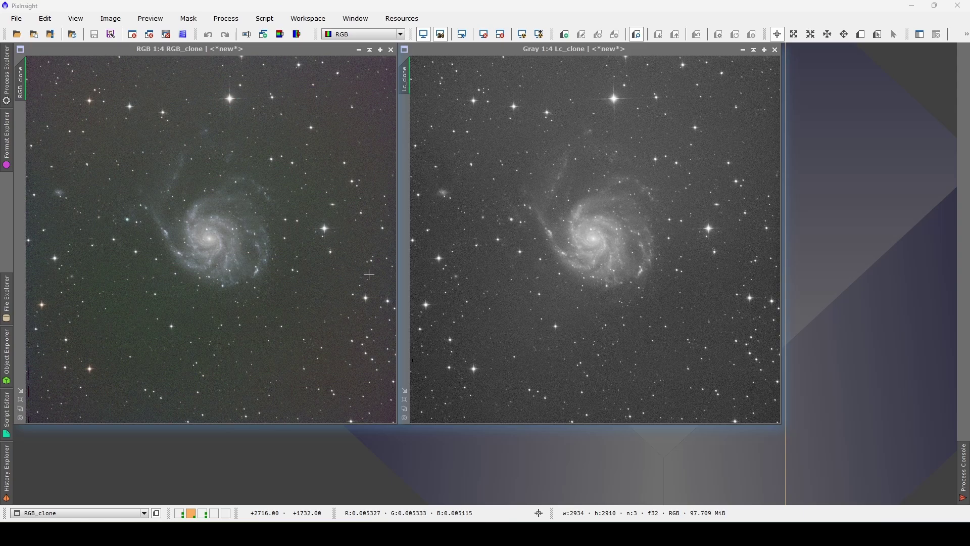
Examine the Multiscale Gradient Correction tutorial in the documentation browser, including its example images before and after correction
{"action": "left_click", "coordinate": [258, 158]}
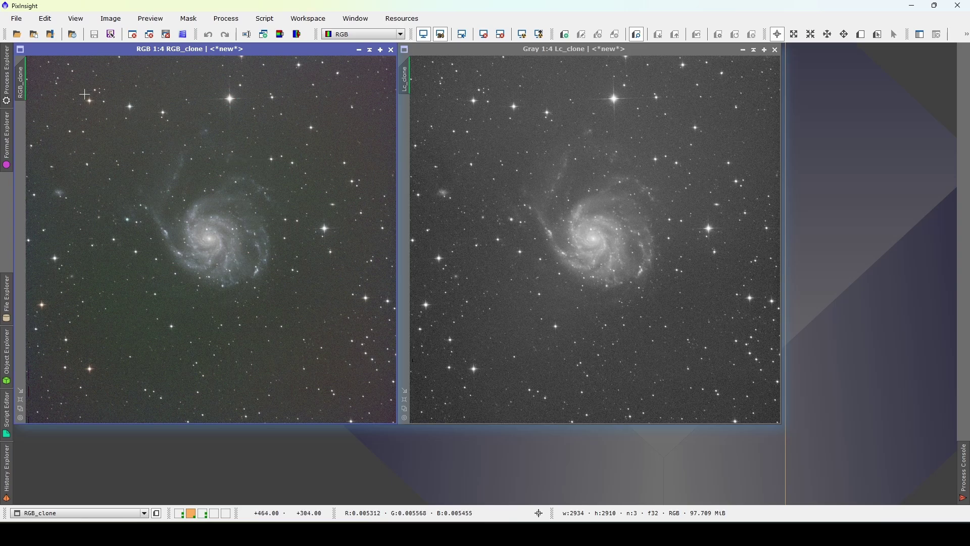
{"action": "left_click", "coordinate": [6, 75]}
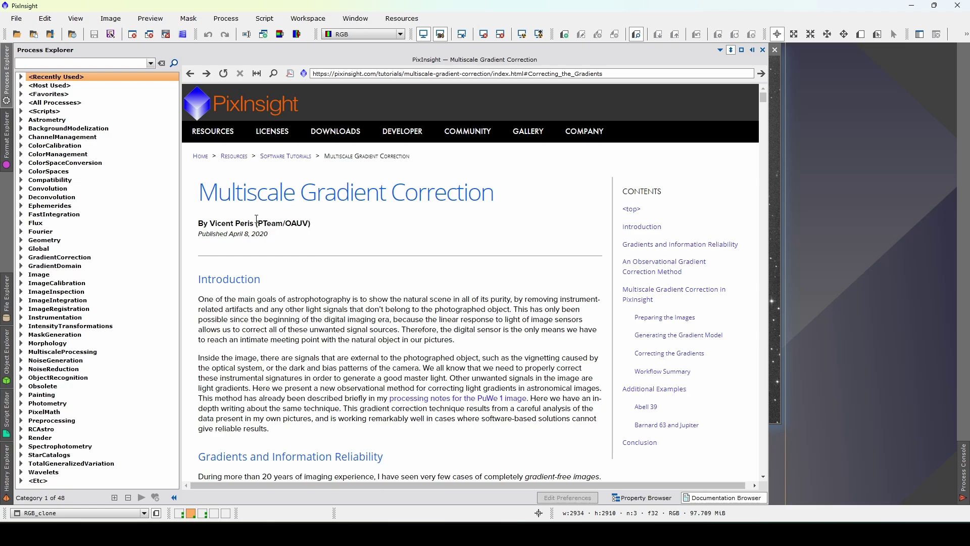
{"action": "scroll", "coordinate": [498, 248], "scroll_direction": "down", "scroll_amount": 6}
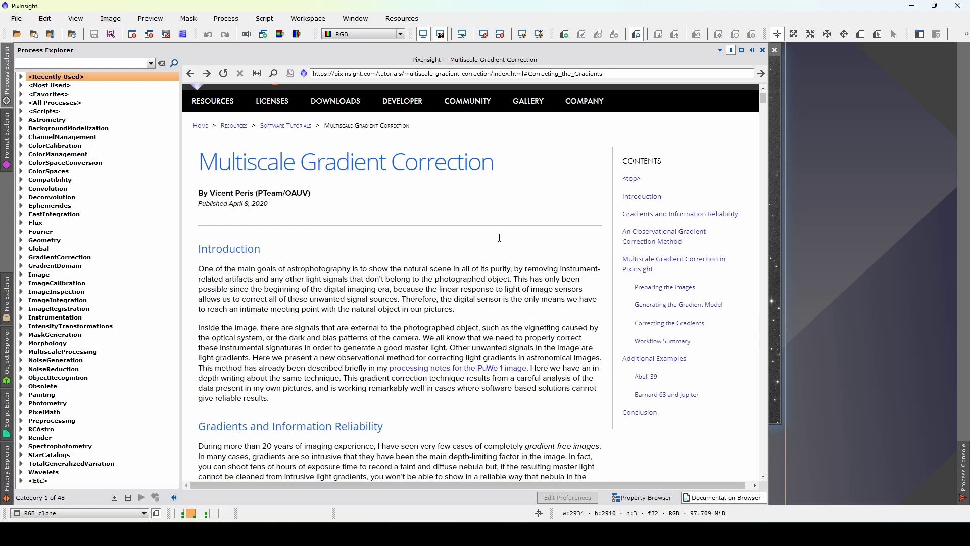
{"action": "scroll", "coordinate": [574, 263], "scroll_direction": "down", "scroll_amount": 3}
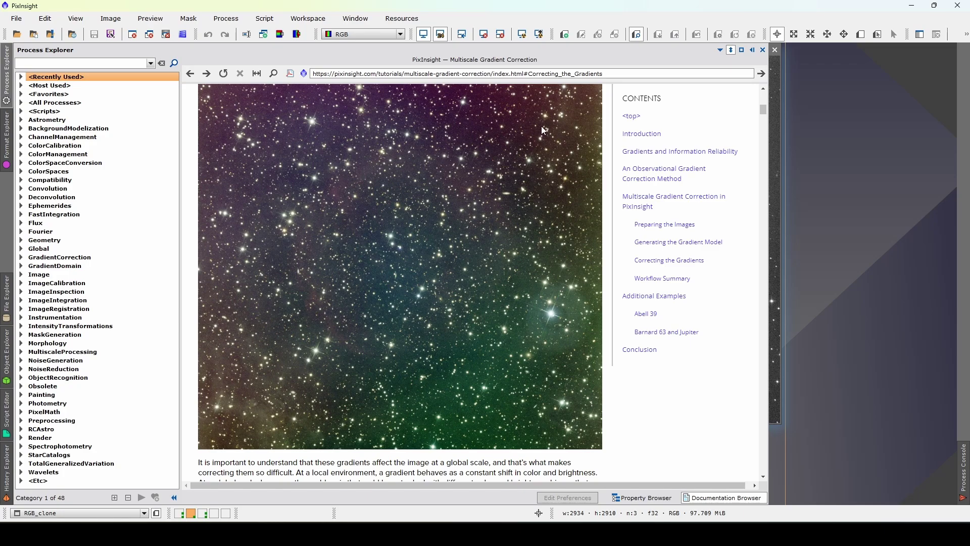
{"action": "left_click", "coordinate": [619, 264]}
{"action": "scroll", "coordinate": [556, 272], "scroll_direction": "down", "scroll_amount": 2}
{"action": "scroll", "coordinate": [637, 376], "scroll_direction": "down", "scroll_amount": 2}
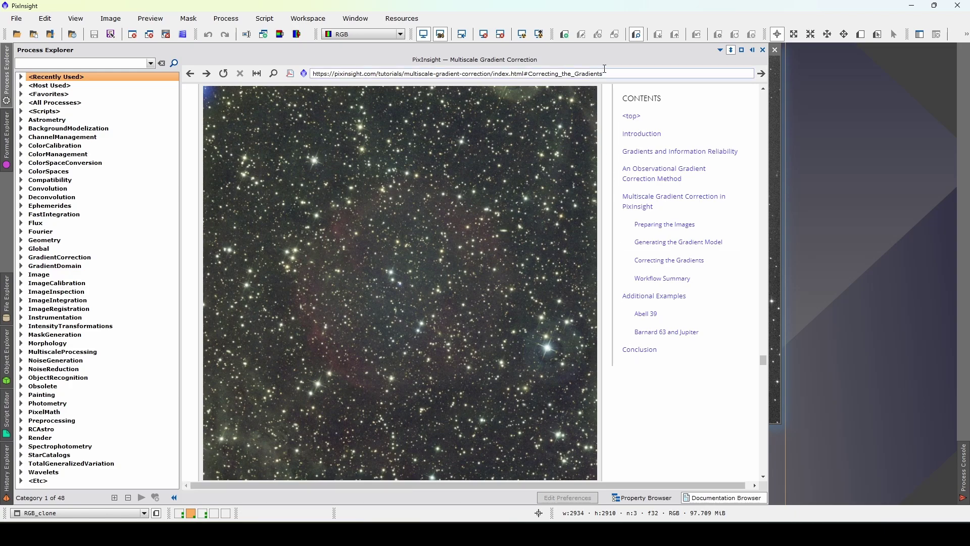
Go to nightphotons.com in the documentation browser and open the Multiscale Gradient Removal guide
{"action": "left_click_drag", "start_coordinate": [604, 74], "coordinate": [311, 74]}
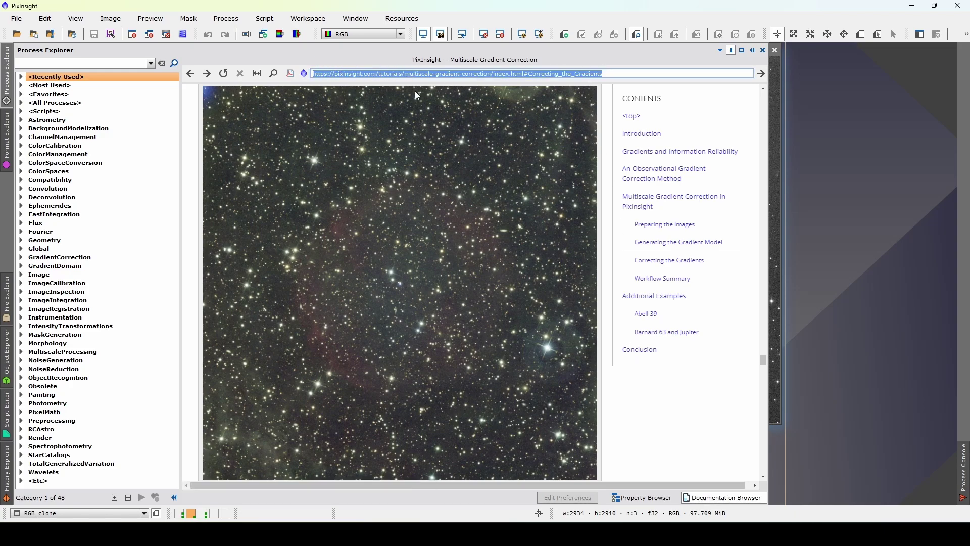
{"action": "type", "text": "n"}
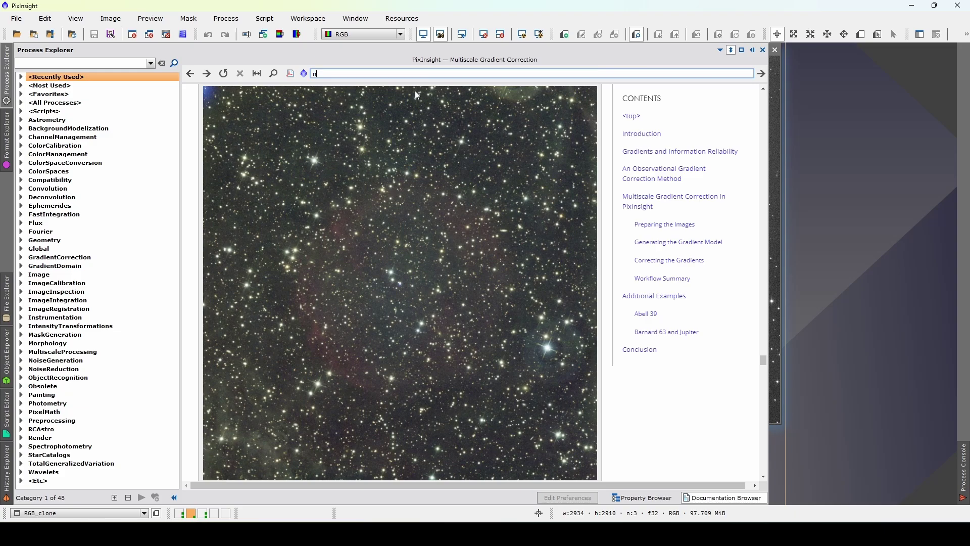
{"action": "type", "text": "ightphotons.com"}
{"action": "key", "text": "Return"}
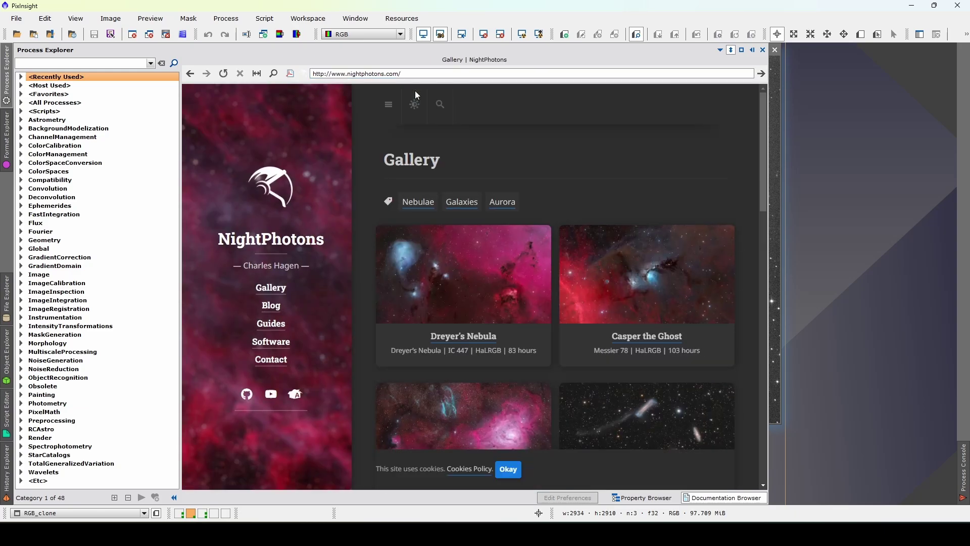
{"action": "left_click", "coordinate": [271, 326]}
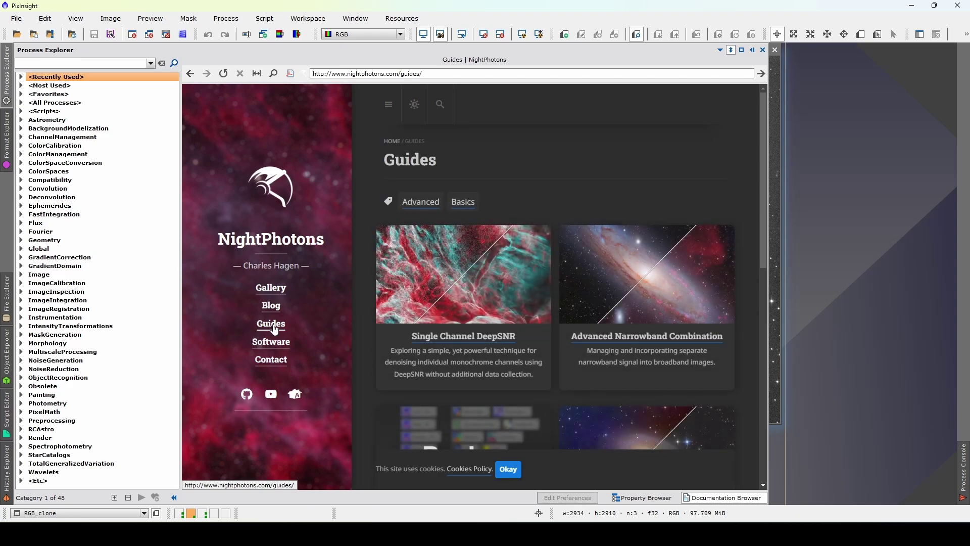
{"action": "scroll", "coordinate": [623, 344], "scroll_direction": "down", "scroll_amount": 3}
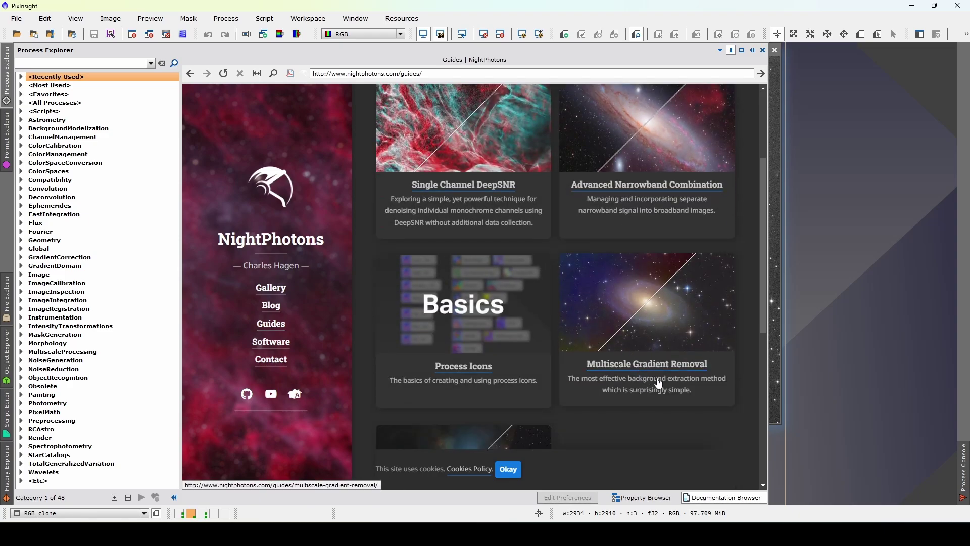
{"action": "left_click", "coordinate": [659, 384]}
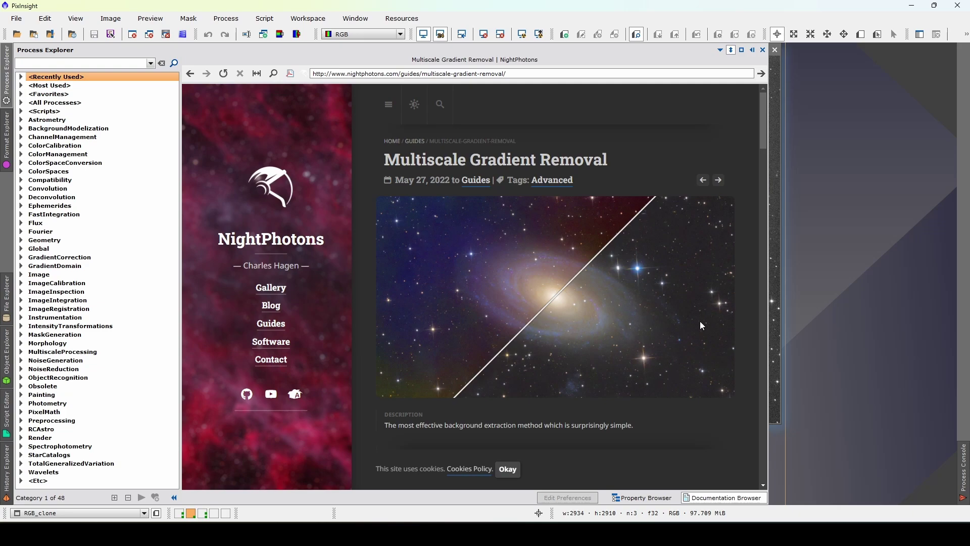
Compare the guide's before and after images of running MSGR, and collapse the documentation browser
{"action": "left_click_drag", "start_coordinate": [762, 140], "coordinate": [770, 222]}
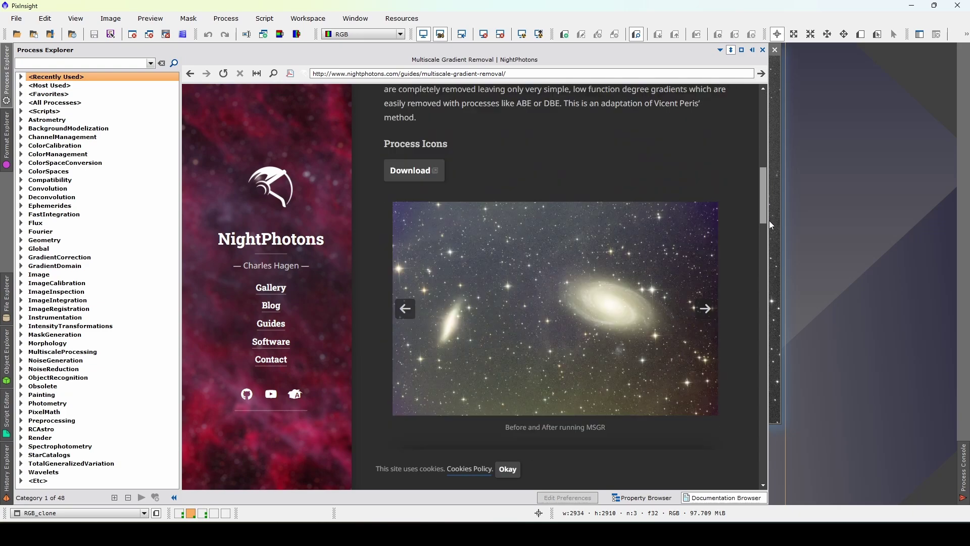
{"action": "scroll", "coordinate": [769, 222], "scroll_direction": "down", "scroll_amount": 1}
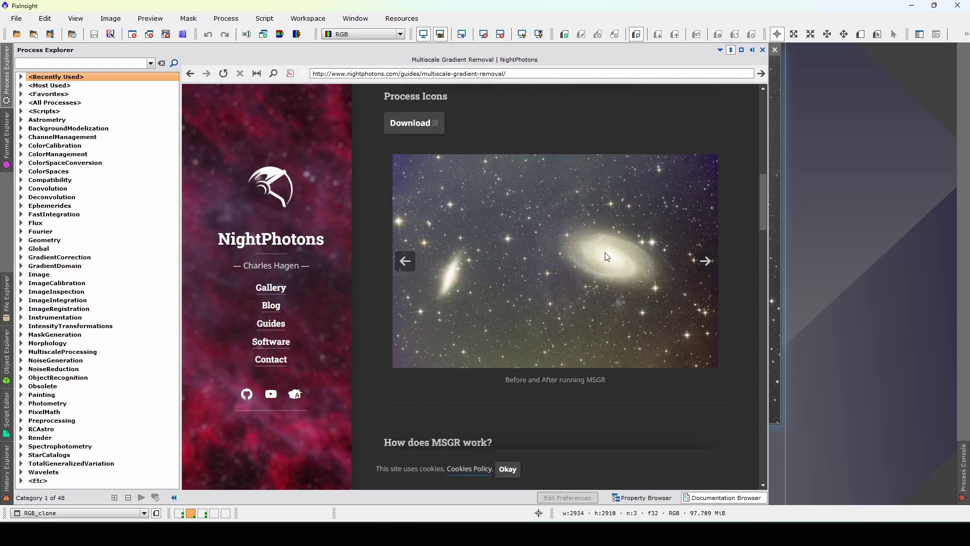
{"action": "left_click", "coordinate": [706, 262]}
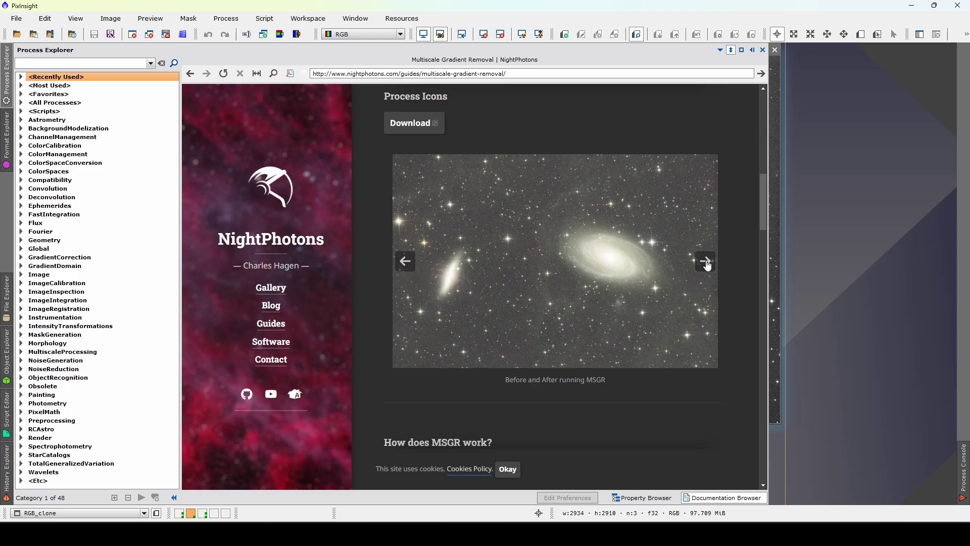
{"action": "left_click", "coordinate": [752, 50]}
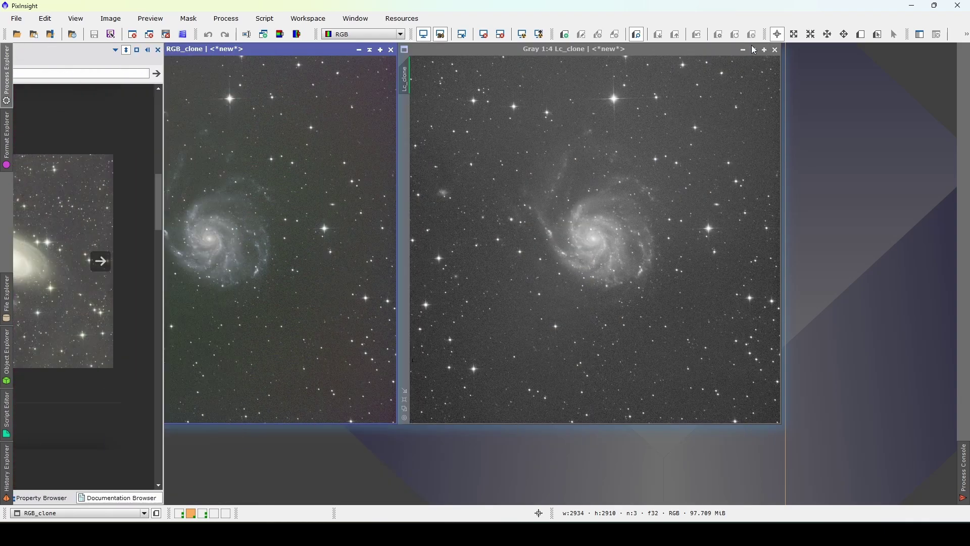
Switch to the first workspace and restore the iconized Lum_wide, Lc and rgb images
{"action": "left_click", "coordinate": [181, 513]}
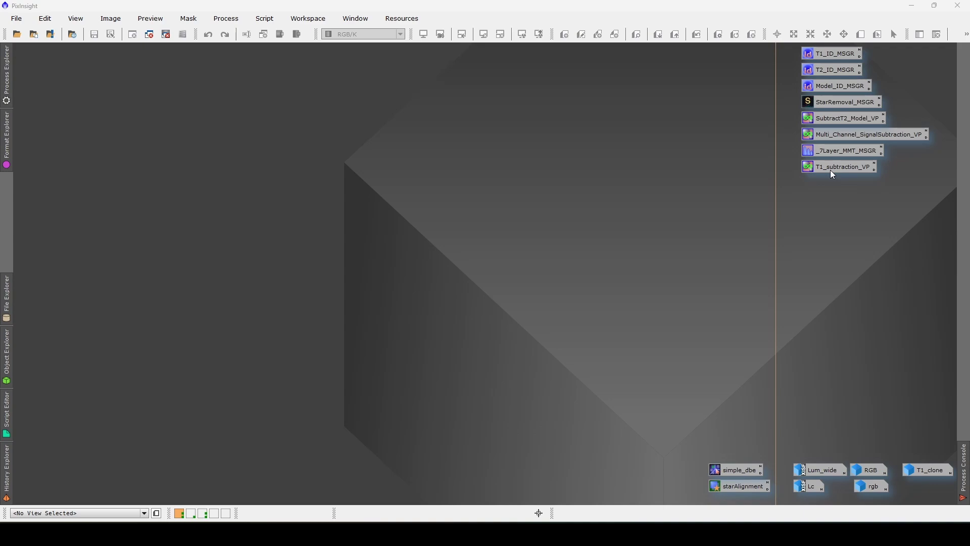
{"action": "double_click", "coordinate": [828, 472]}
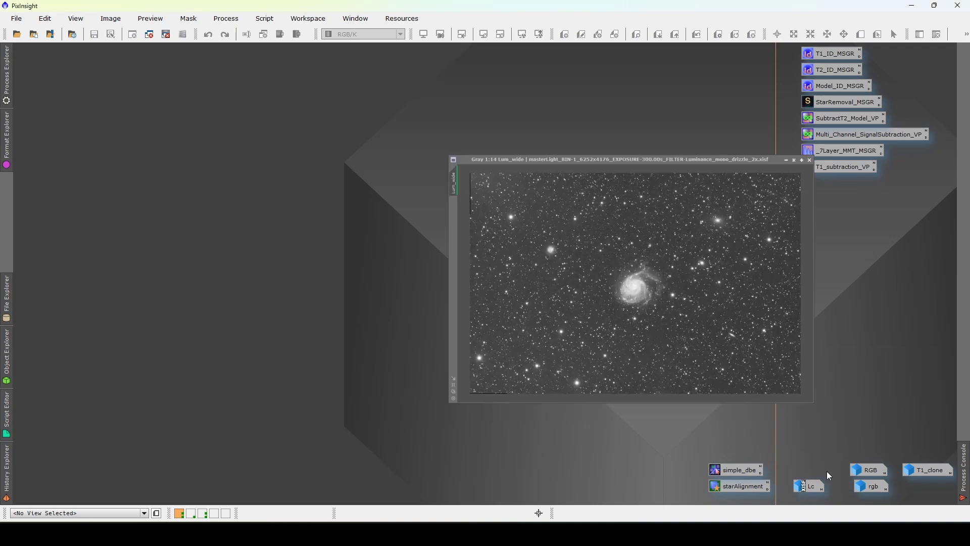
{"action": "double_click", "coordinate": [804, 488]}
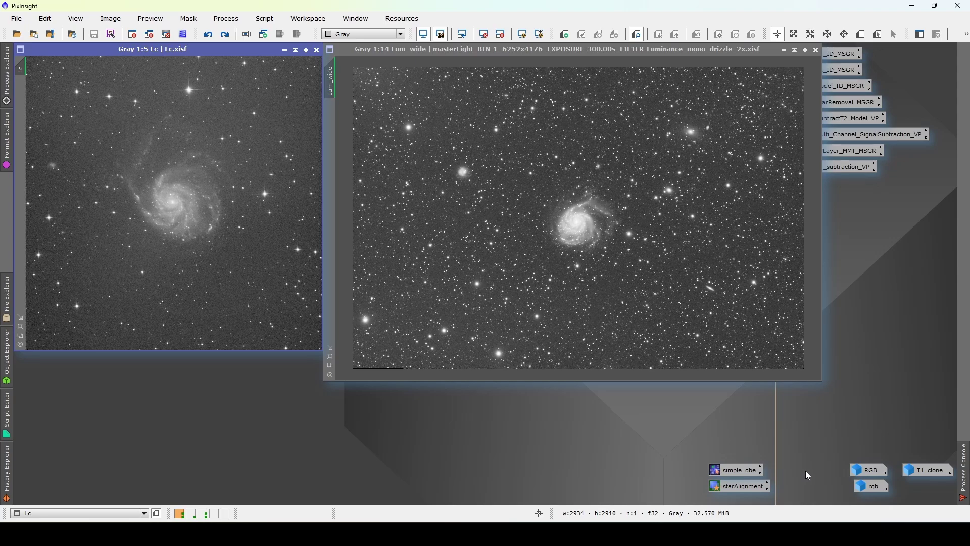
{"action": "double_click", "coordinate": [873, 487]}
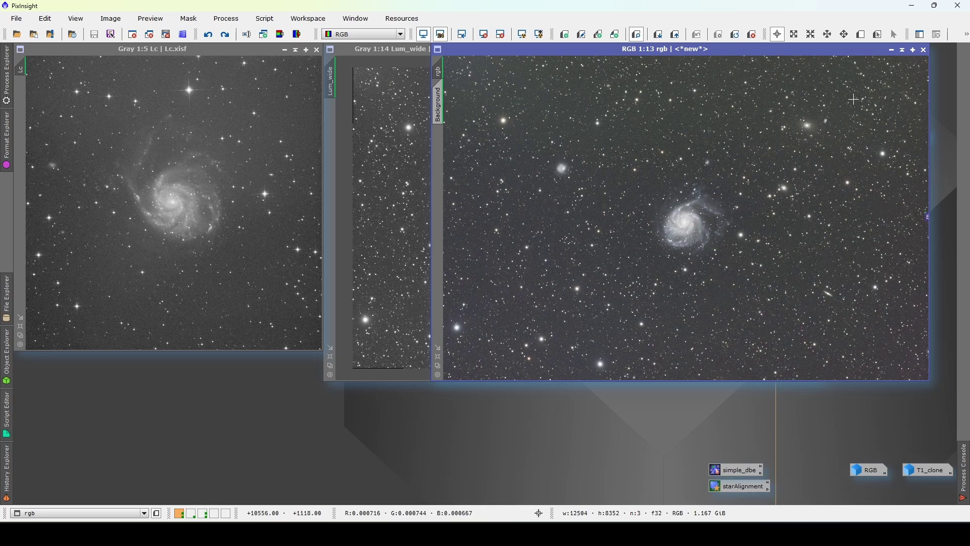
Iconize the rgb and Lc images and move the Lum_wide window clear of the process icons
{"action": "left_click", "coordinate": [892, 50]}
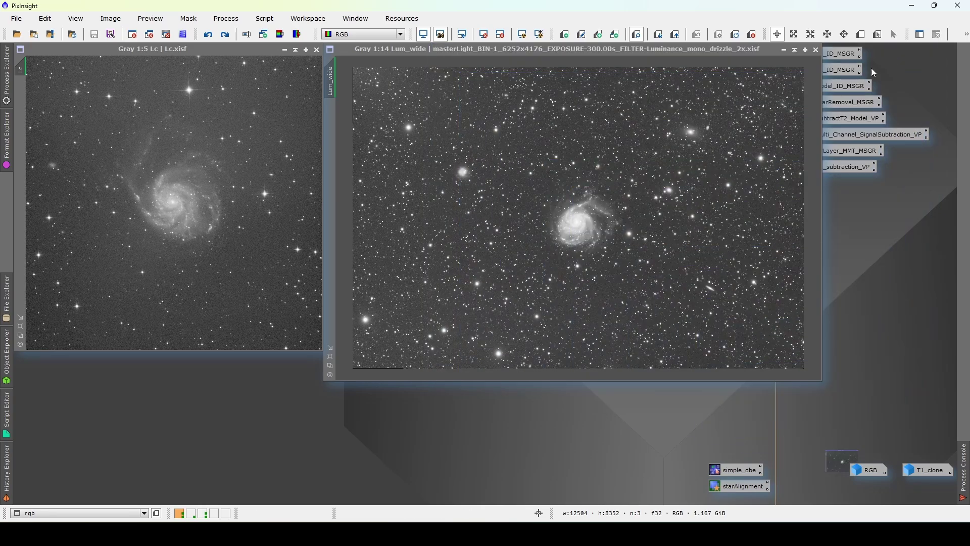
{"action": "left_click", "coordinate": [284, 49]}
{"action": "left_click_drag", "start_coordinate": [372, 49], "coordinate": [61, 50]}
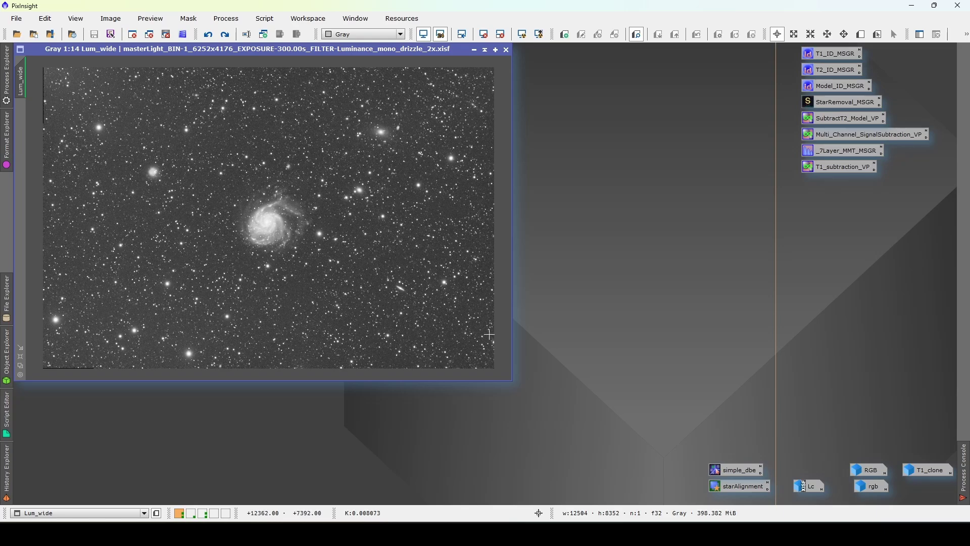
Run DynamicBackgroundExtraction on Lum_wide with the saved simple_dbe settings and refresh the image's automatic screen stretch
{"action": "double_click", "coordinate": [740, 469]}
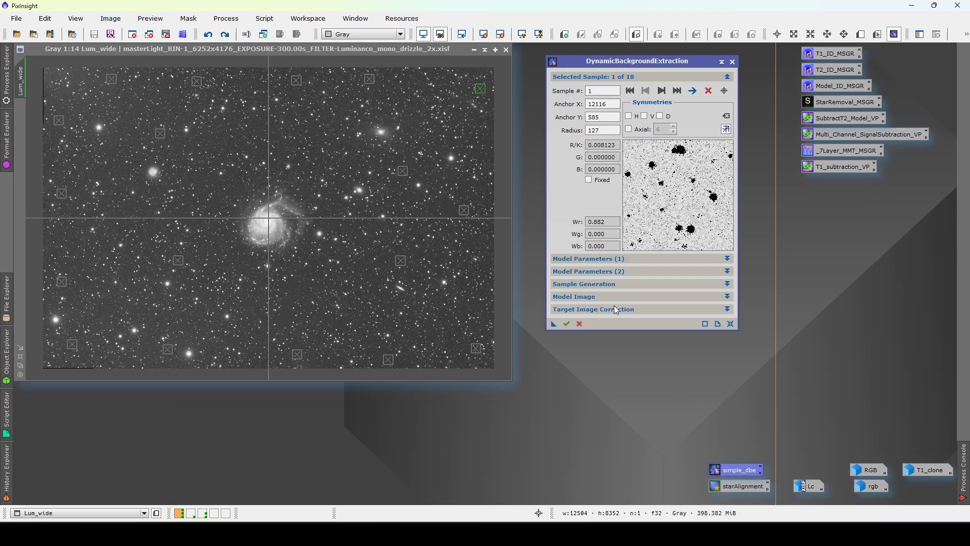
{"action": "left_click", "coordinate": [601, 259]}
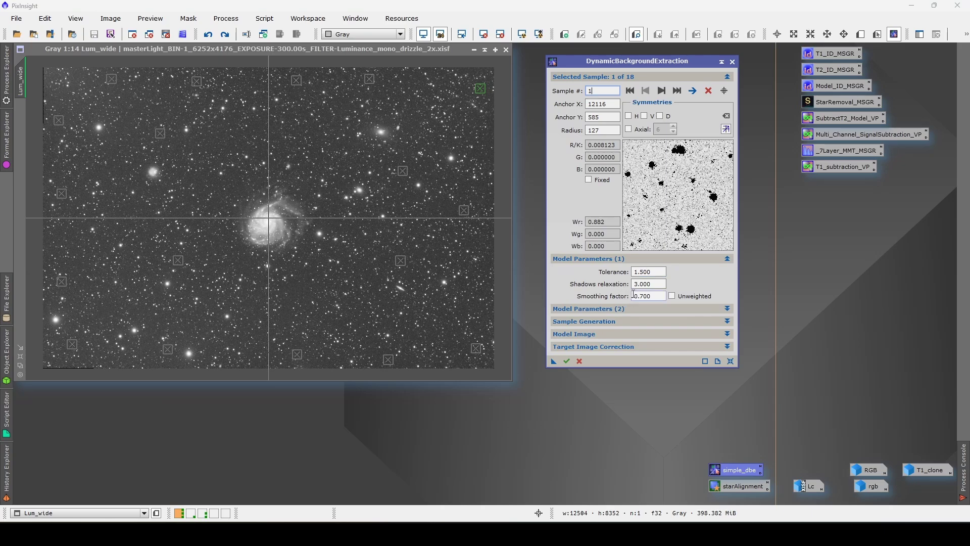
{"action": "left_click", "coordinate": [623, 320]}
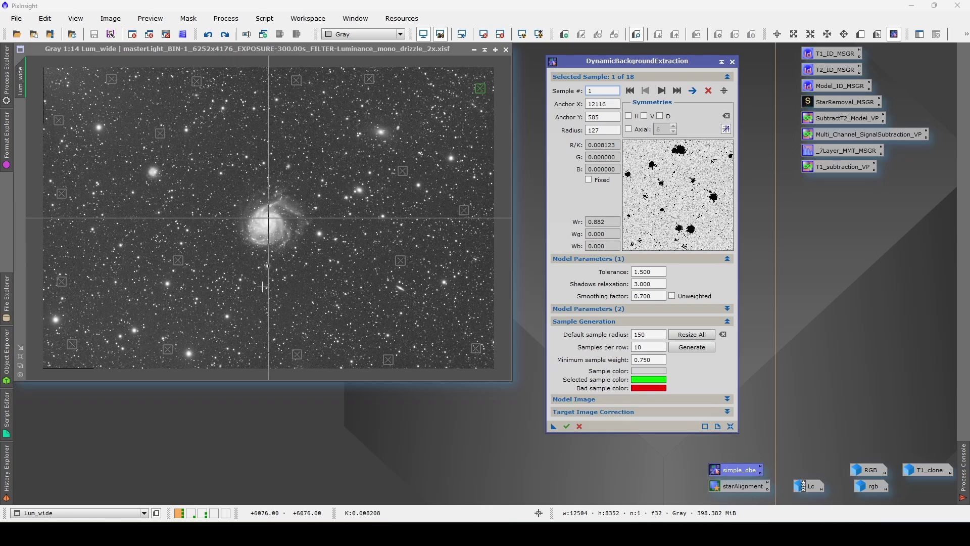
{"action": "left_click", "coordinate": [565, 427]}
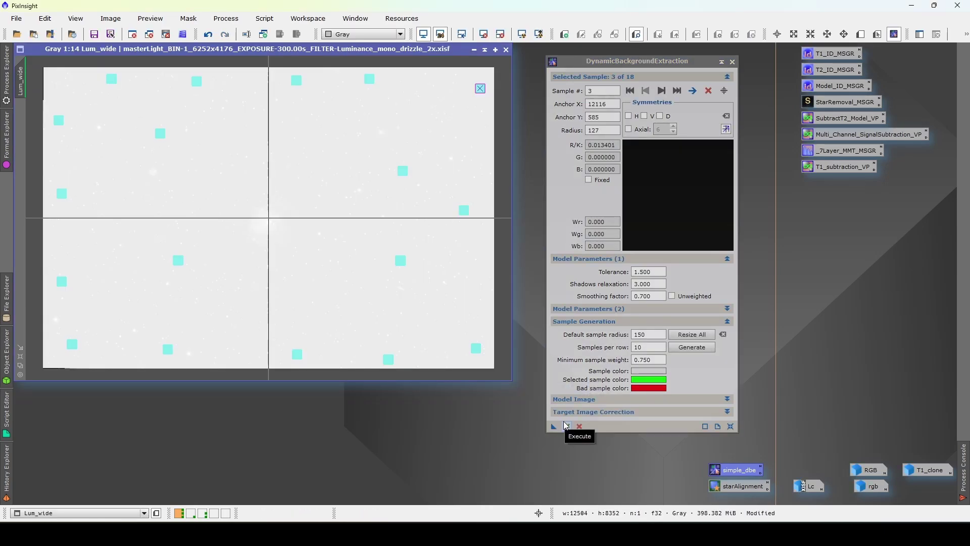
{"action": "key", "text": "ctrl+a"}
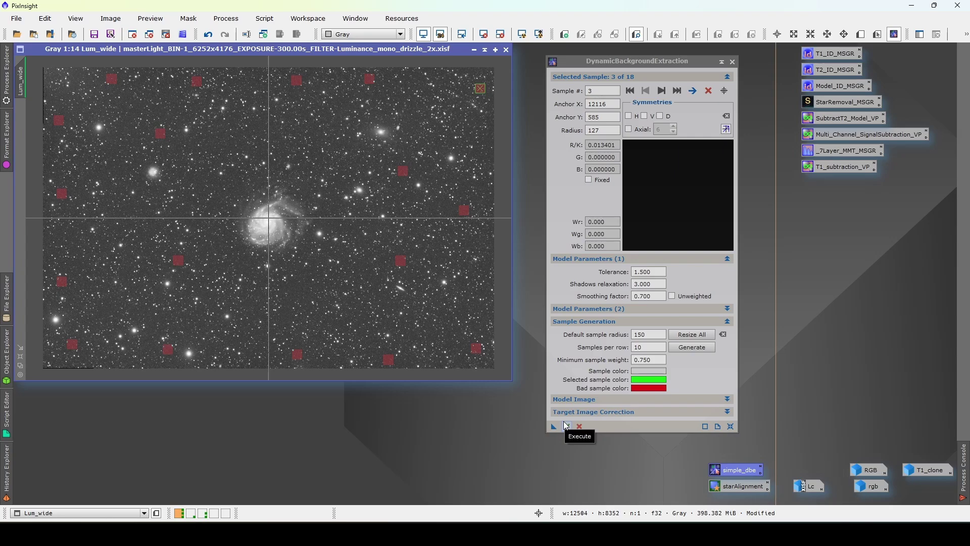
{"action": "left_click", "coordinate": [733, 62]}
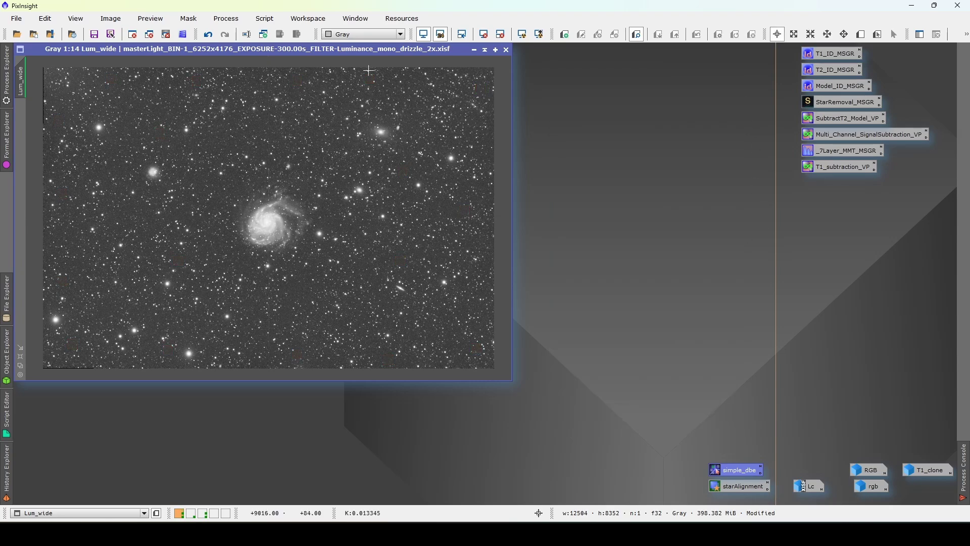
Restore the Lc image and arrange the Lum_wide window beside it
{"action": "left_click_drag", "start_coordinate": [317, 49], "coordinate": [735, 52]}
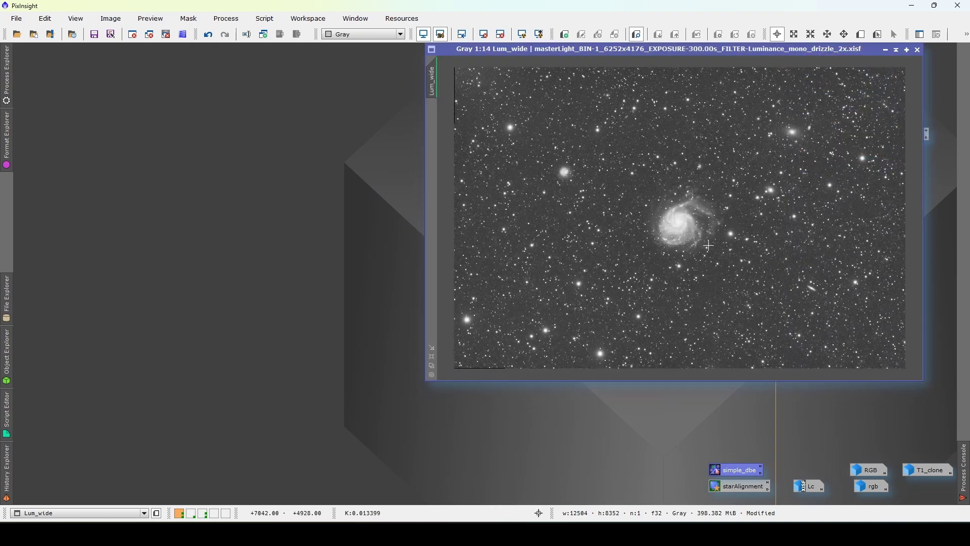
{"action": "double_click", "coordinate": [809, 486]}
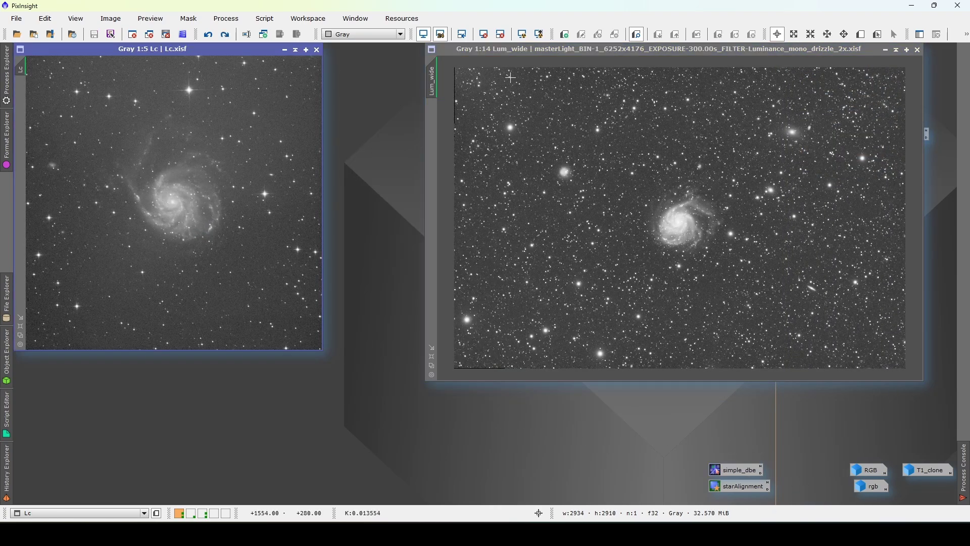
{"action": "left_click_drag", "start_coordinate": [513, 48], "coordinate": [411, 50]}
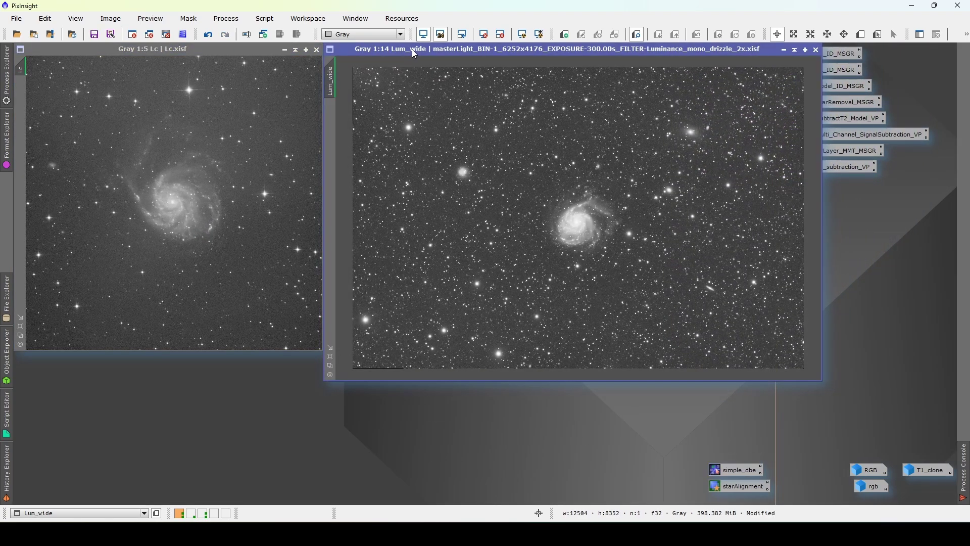
Set up the saved starAlignment process with Lc as reference and Lum_wide as target, keeping the Pentagons descriptor type
{"action": "double_click", "coordinate": [732, 487]}
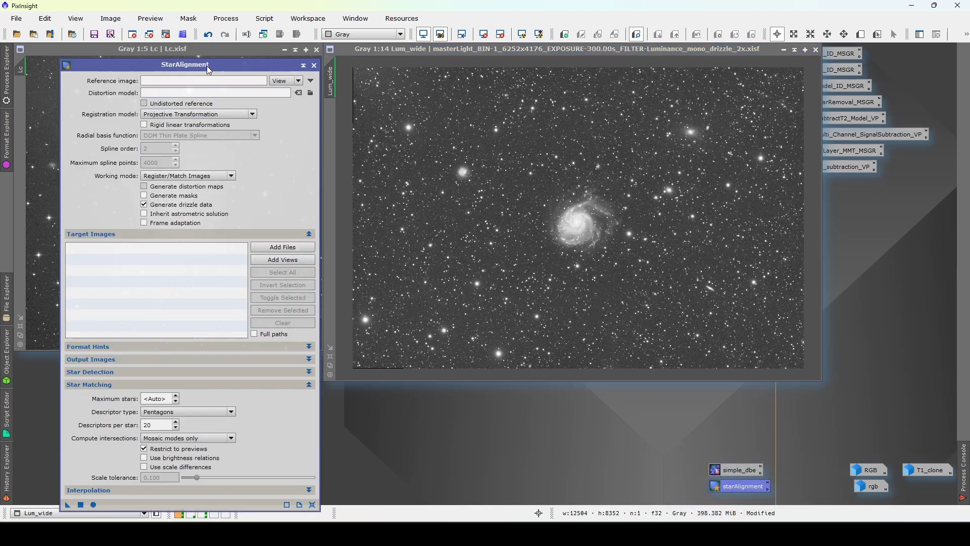
{"action": "left_click_drag", "start_coordinate": [210, 73], "coordinate": [485, 67]}
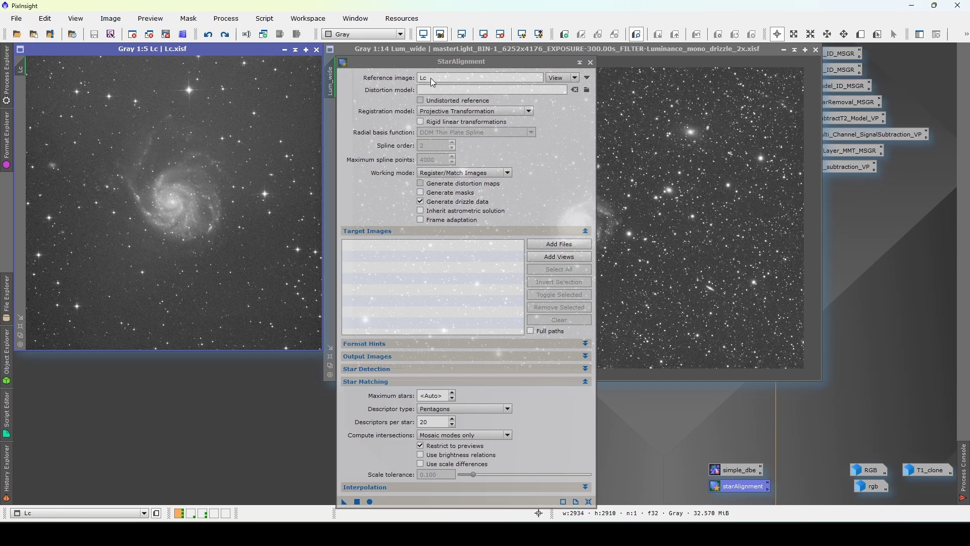
{"action": "left_click_drag", "start_coordinate": [431, 58], "coordinate": [161, 66]}
{"action": "left_click_drag", "start_coordinate": [330, 81], "coordinate": [187, 246]}
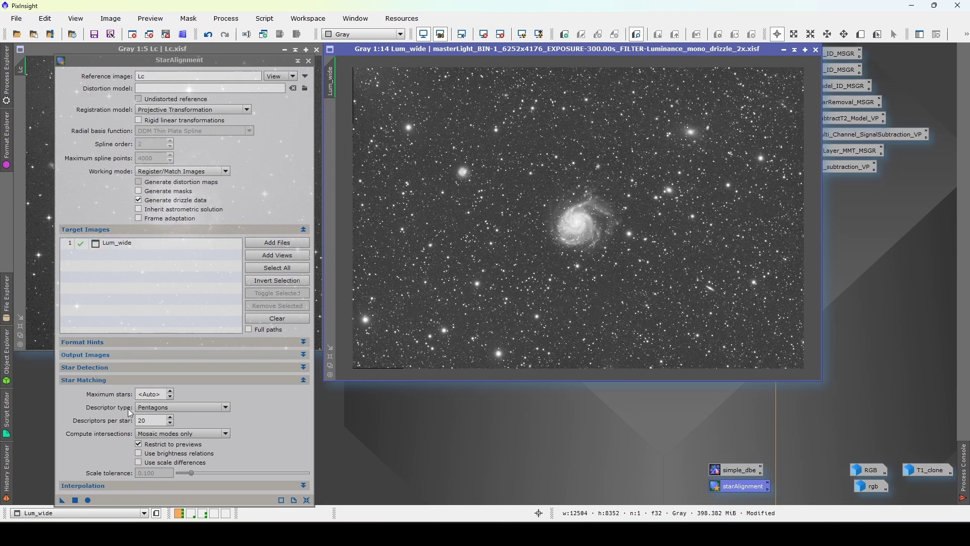
{"action": "left_click", "coordinate": [149, 410]}
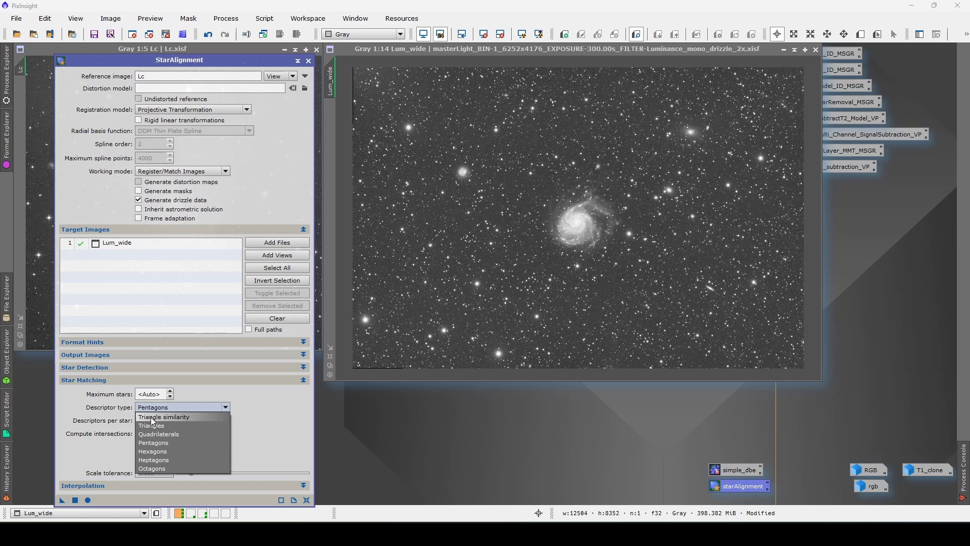
{"action": "left_click", "coordinate": [251, 399]}
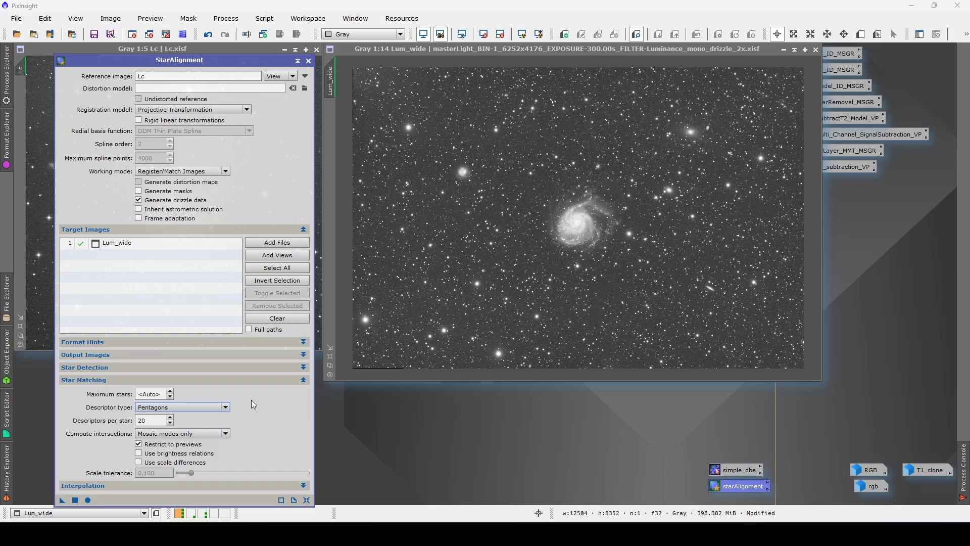
Try matching stars by scale differences with a scale tolerance of 1.000, and switch the option back off
{"action": "left_click", "coordinate": [141, 462]}
{"action": "left_click_drag", "start_coordinate": [191, 473], "coordinate": [310, 474]}
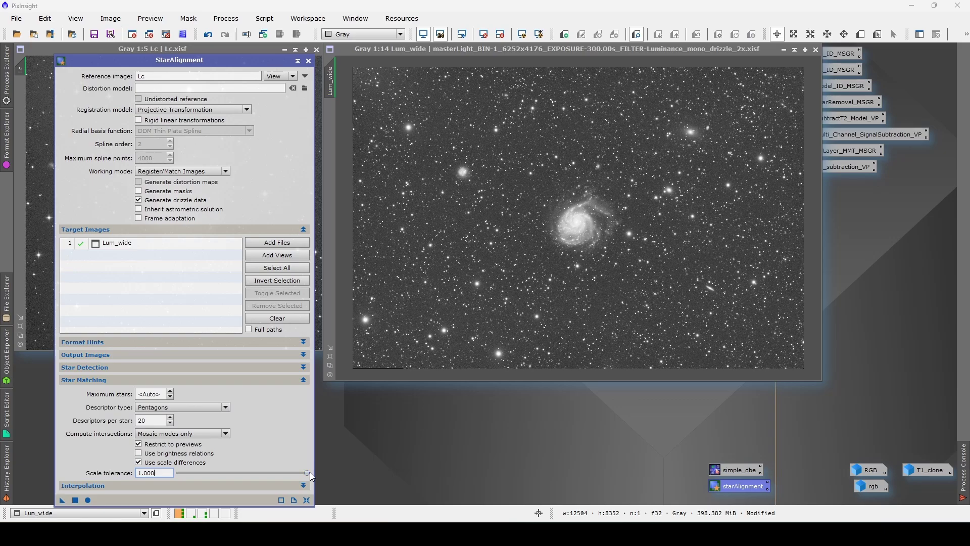
{"action": "left_click", "coordinate": [140, 463]}
Draw a preview around the galaxy in Lum_wide and run StarAlignment globally to register it to Lc
{"action": "key", "text": "alt+n"}
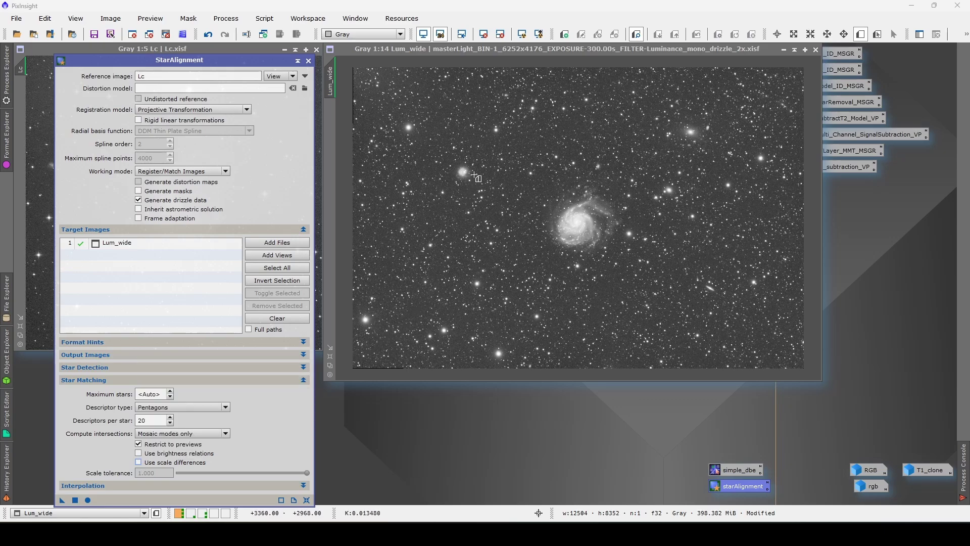
{"action": "left_click_drag", "start_coordinate": [480, 133], "coordinate": [685, 322]}
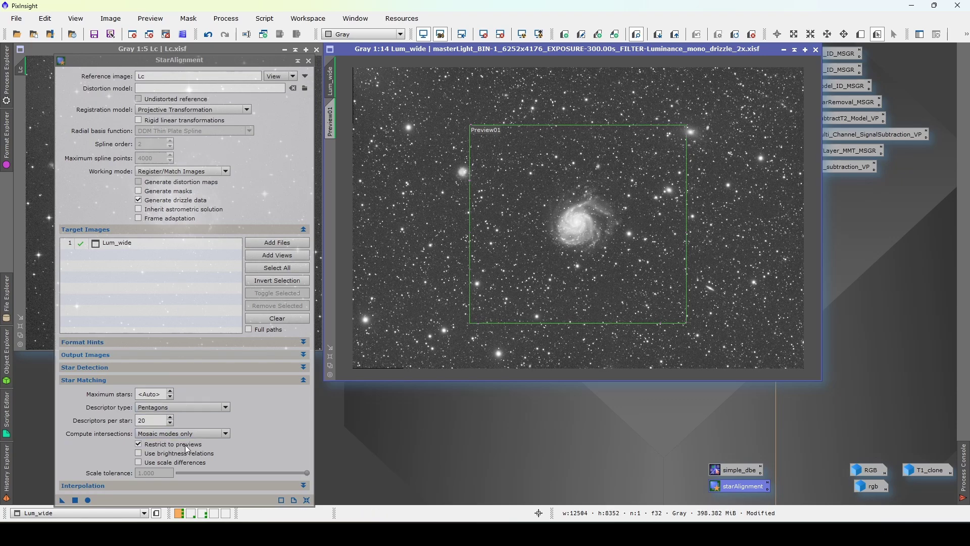
{"action": "left_click", "coordinate": [178, 381]}
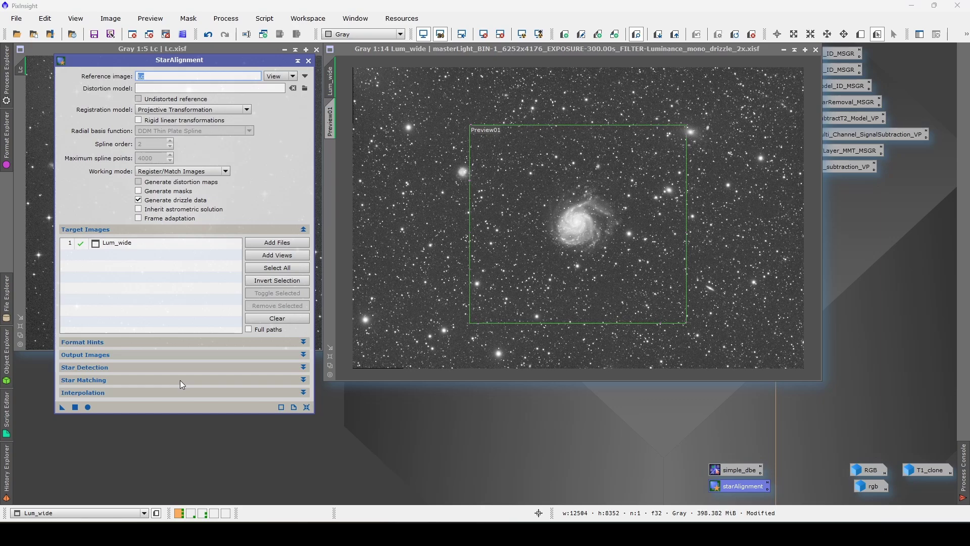
{"action": "left_click", "coordinate": [88, 407]}
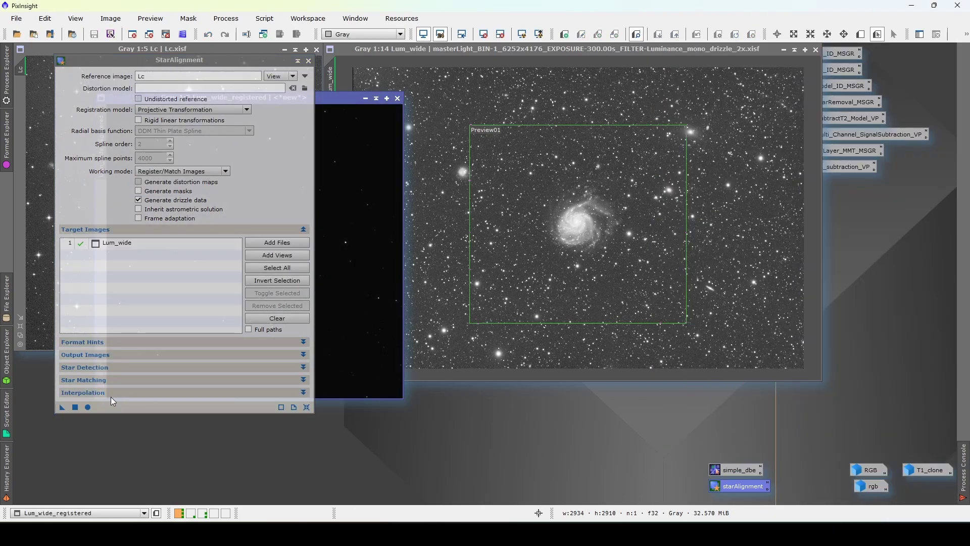
Close StarAlignment, move the registered image's window over Lum_wide and apply an automatic screen stretch to it
{"action": "left_click", "coordinate": [308, 61]}
{"action": "left_click_drag", "start_coordinate": [314, 95], "coordinate": [569, 53]}
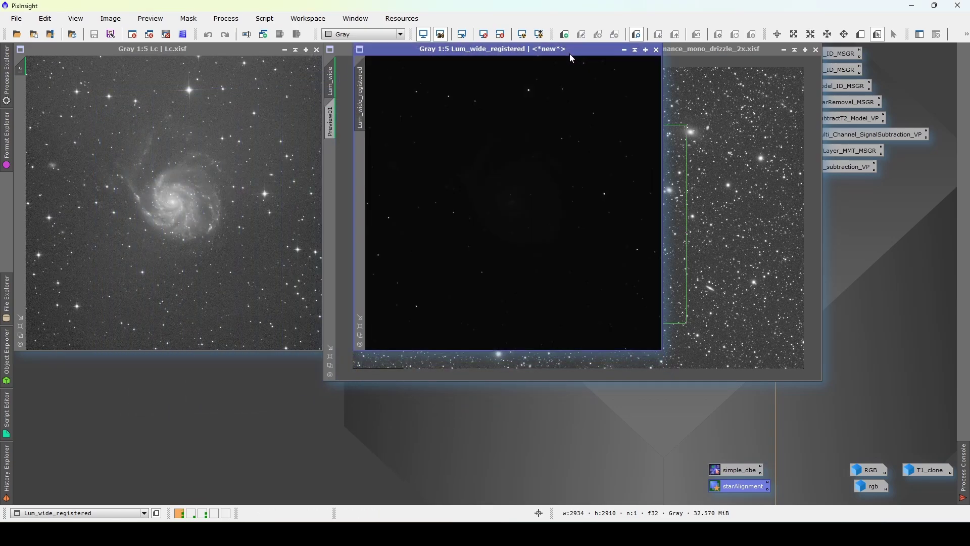
{"action": "key", "text": "ctrl+a"}
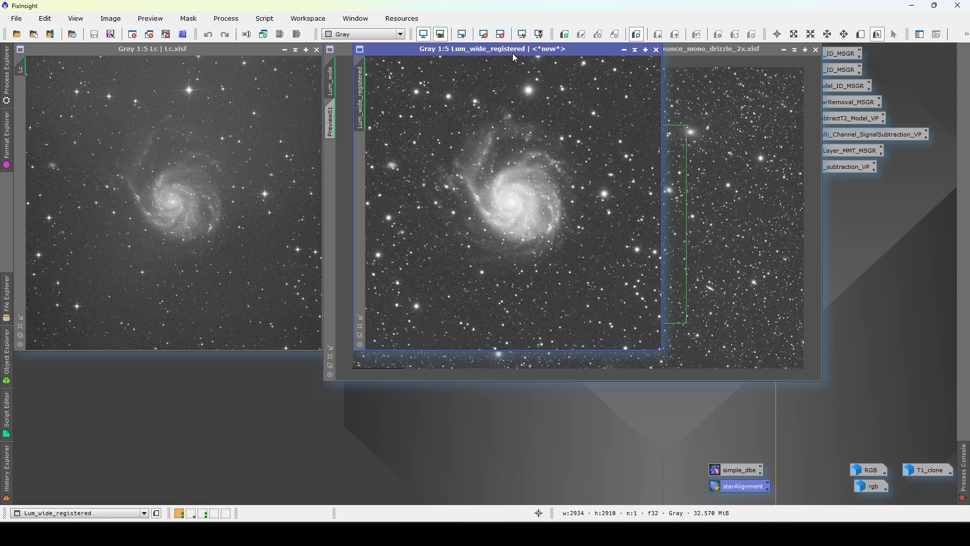
Place Lc exactly over Lum_wide_registered and switch between the two windows to check their alignment
{"action": "left_click_drag", "start_coordinate": [269, 51], "coordinate": [595, 52]}
{"action": "key", "text": "ctrl+Tab"}
{"action": "key", "text": "ctrl+Tab"}
{"action": "key", "text": "ctrl+Tab"}
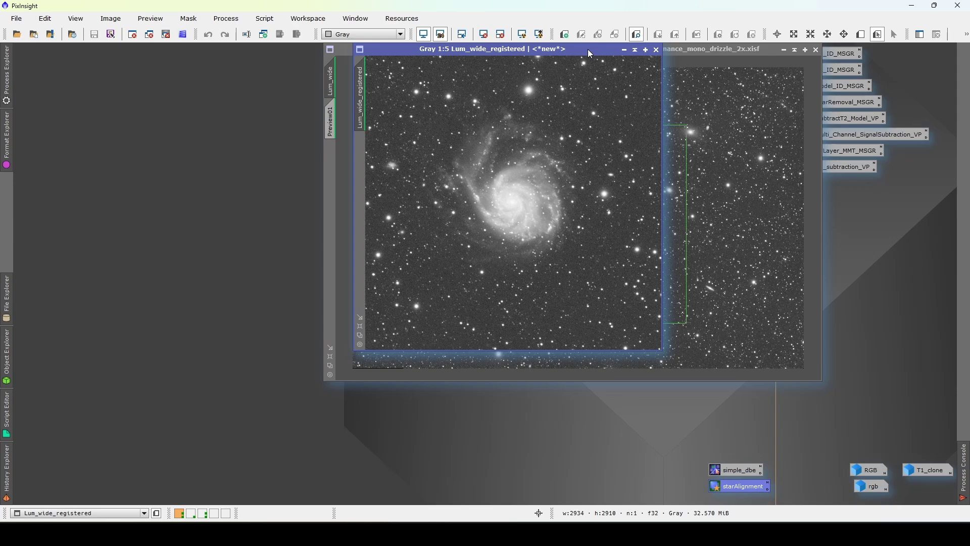
Iconize Lum_wide and arrange the Lc and Lum_wide_registered windows side by side
{"action": "left_click", "coordinate": [784, 49]}
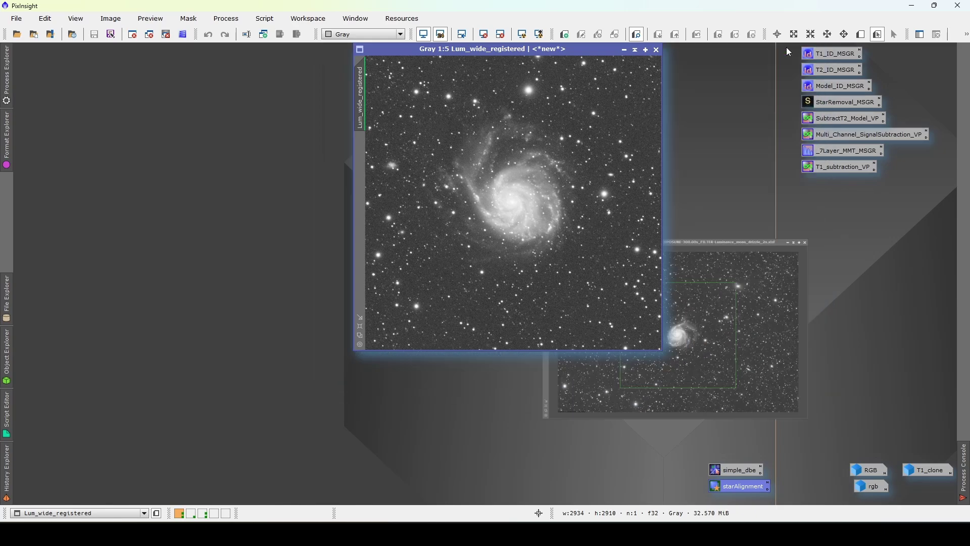
{"action": "left_click_drag", "start_coordinate": [453, 48], "coordinate": [144, 49]}
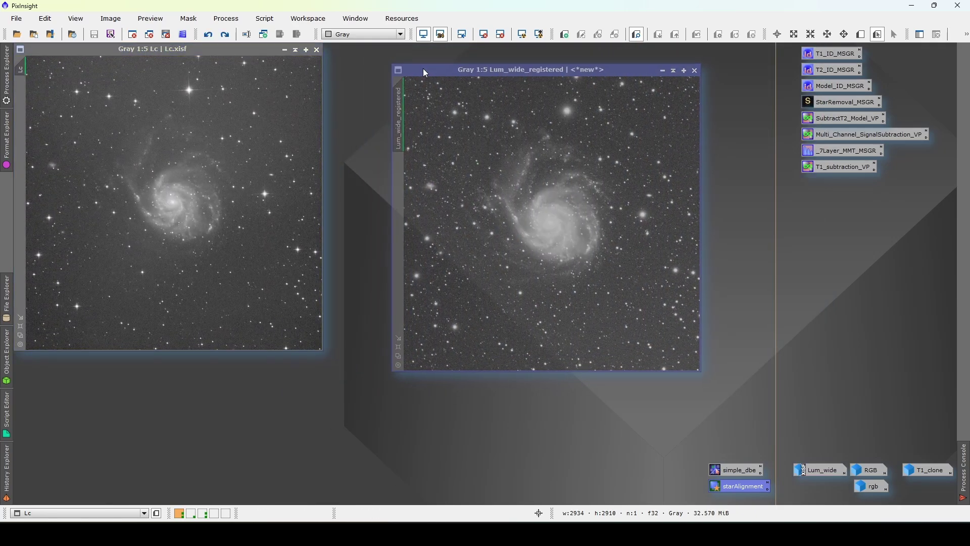
{"action": "left_click_drag", "start_coordinate": [423, 68], "coordinate": [356, 50]}
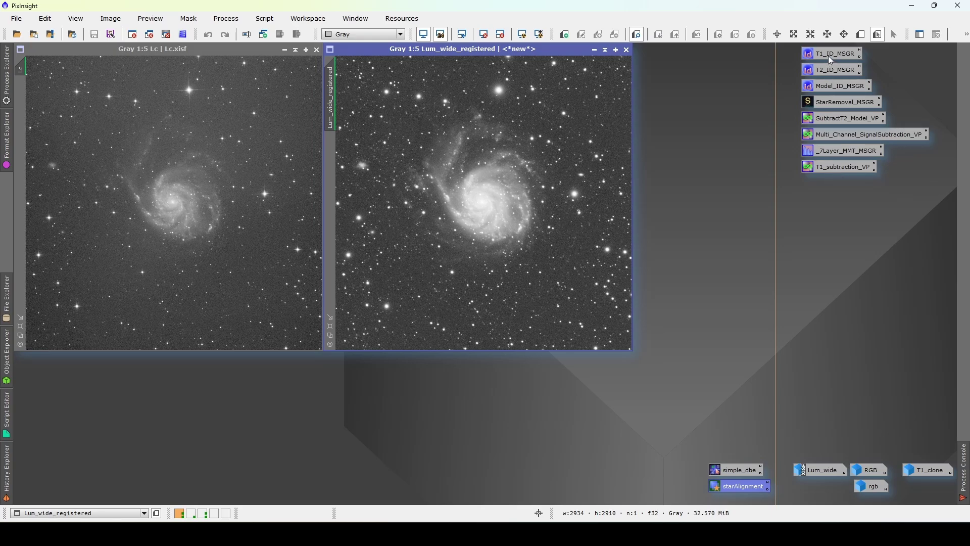
Rename Lc as T1 and Lum_wide_registered as T2 with the saved T1_ID_MSGR and T2_ID_MSGR processes
{"action": "left_click_drag", "start_coordinate": [828, 55], "coordinate": [229, 111]}
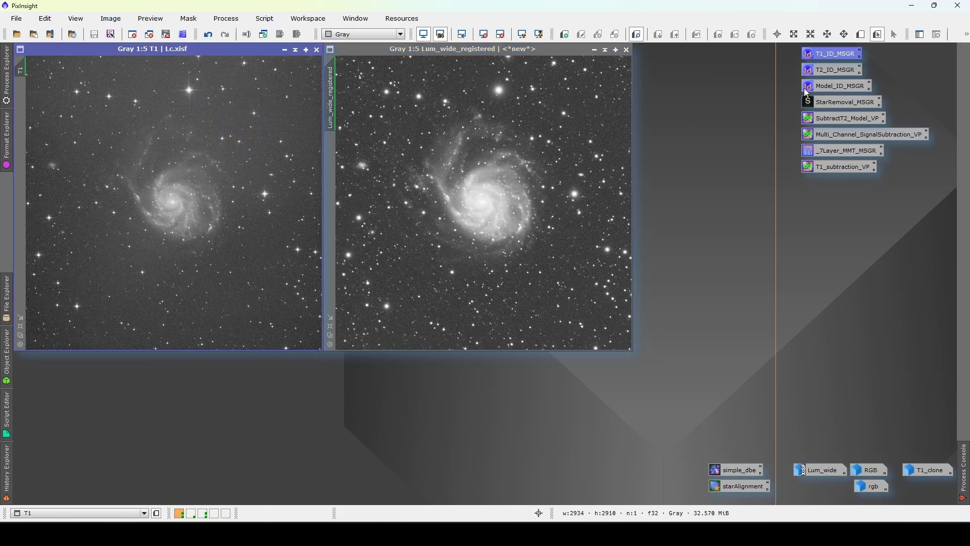
{"action": "left_click", "coordinate": [827, 75]}
{"action": "left_click_drag", "start_coordinate": [824, 73], "coordinate": [528, 113]}
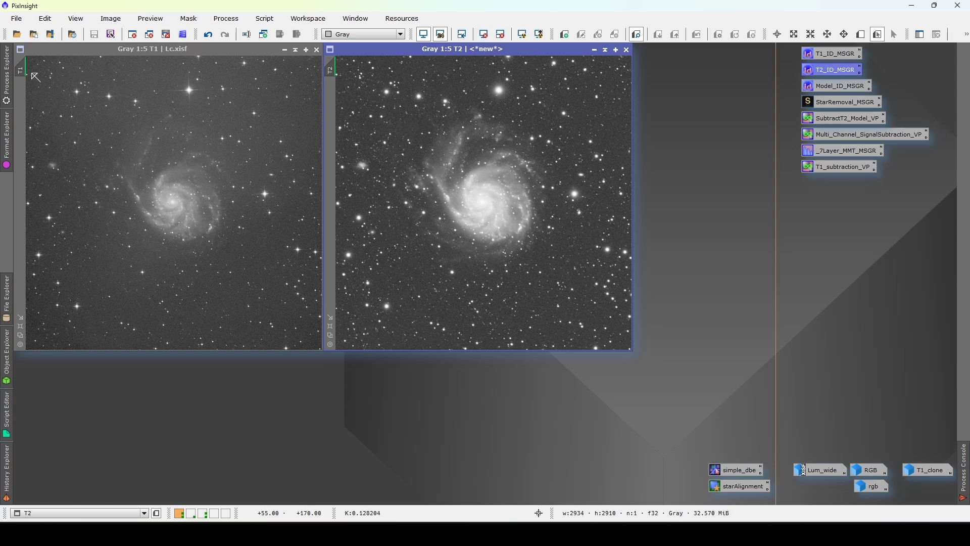
Duplicate T1, rename the copy with Model_ID_MSGR, and put it beside T2 in place of the iconized T1
{"action": "left_click_drag", "start_coordinate": [37, 83], "coordinate": [109, 117]}
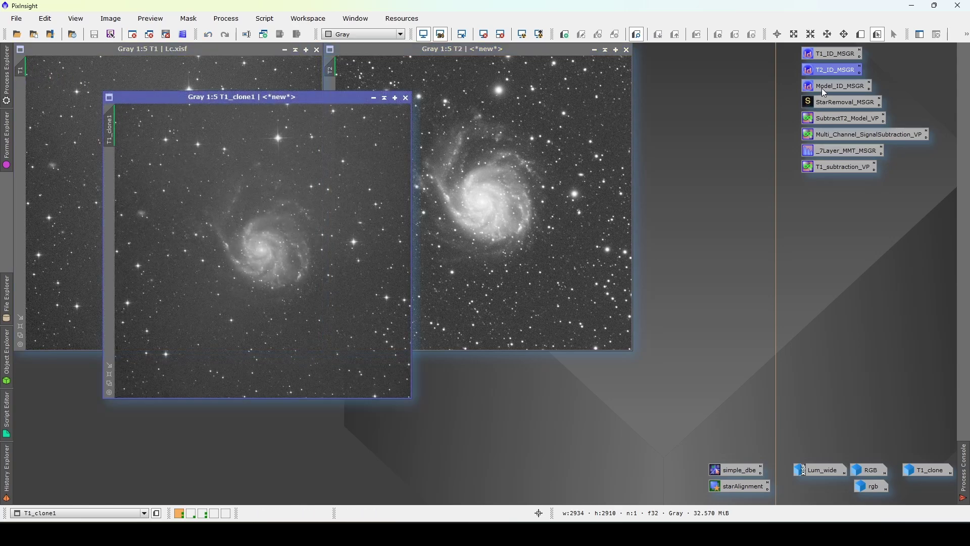
{"action": "left_click_drag", "start_coordinate": [823, 87], "coordinate": [317, 138]}
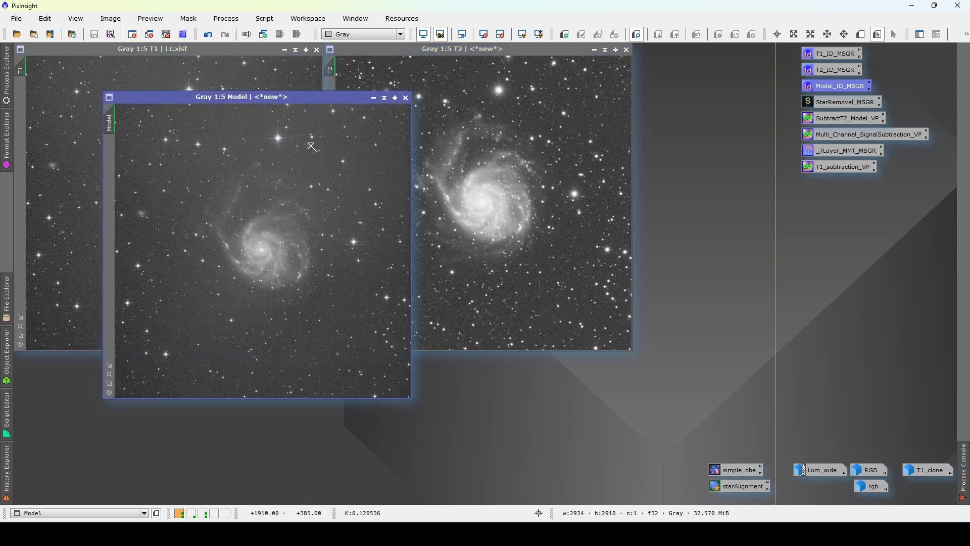
{"action": "left_click", "coordinate": [284, 50]}
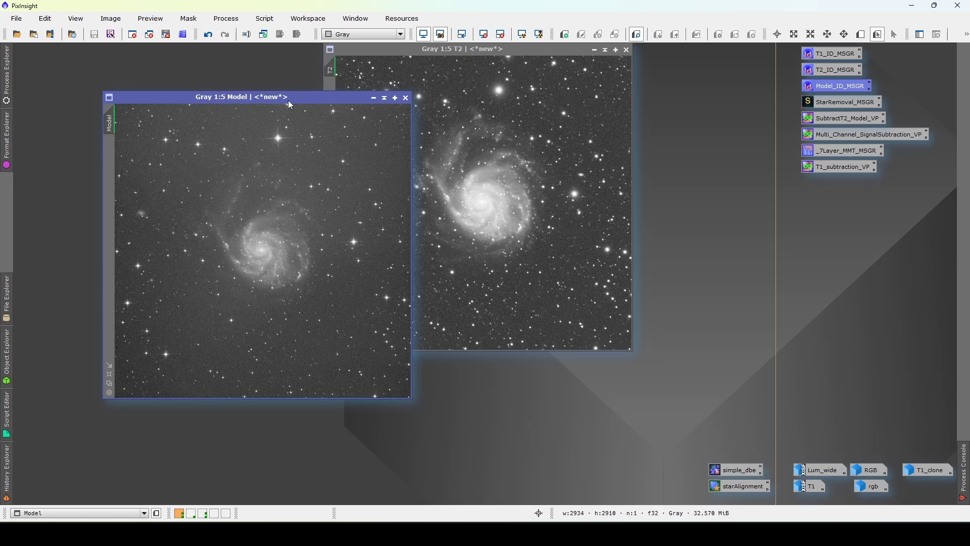
{"action": "left_click_drag", "start_coordinate": [288, 98], "coordinate": [205, 55]}
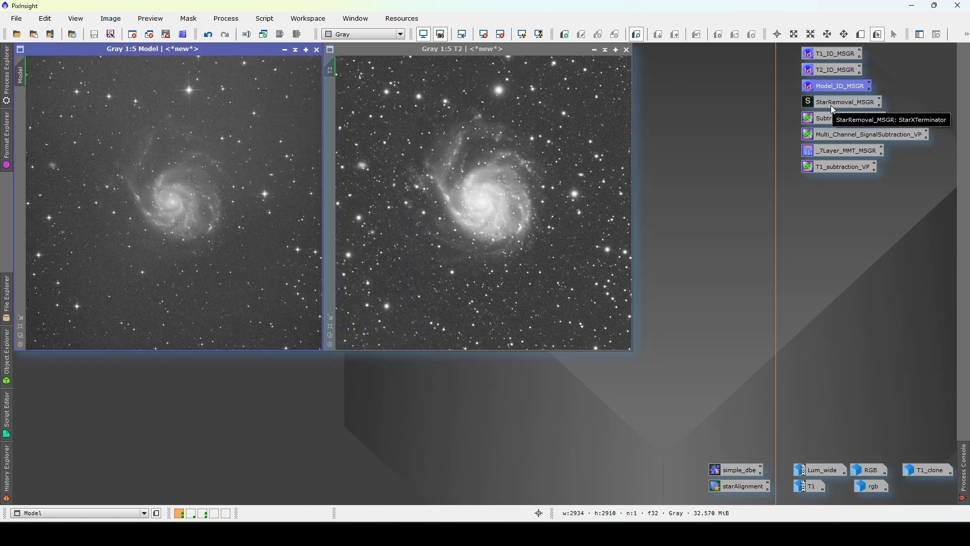
Remove the stars from T2 and Model using the saved StarRemoval_MSGR process with Large Overlap disabled
{"action": "left_click", "coordinate": [777, 34]}
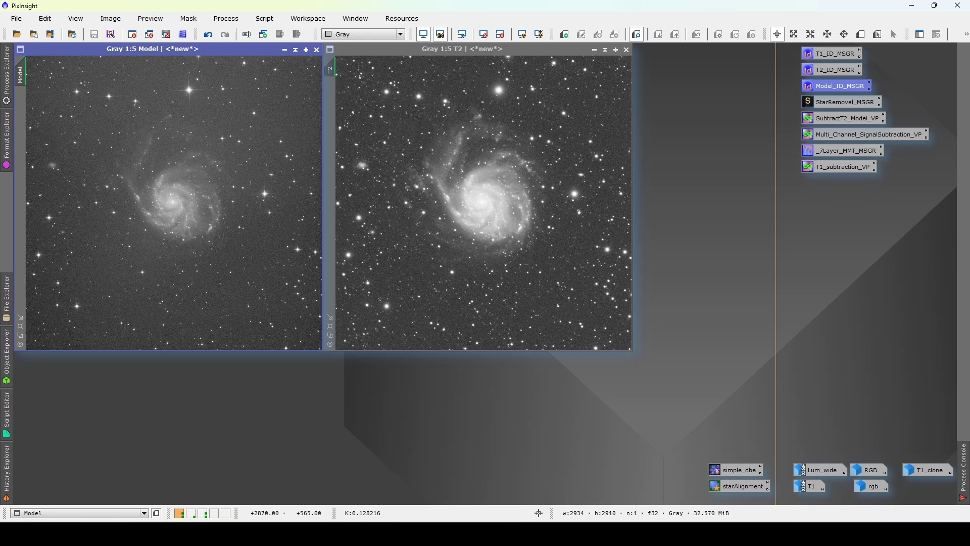
{"action": "double_click", "coordinate": [839, 102]}
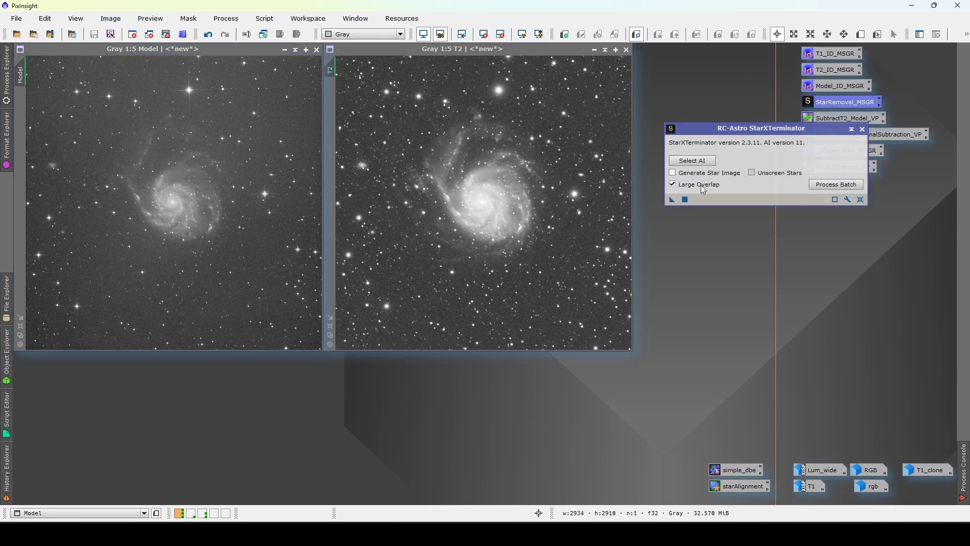
{"action": "left_click", "coordinate": [703, 186]}
{"action": "left_click_drag", "start_coordinate": [655, 202], "coordinate": [570, 162]}
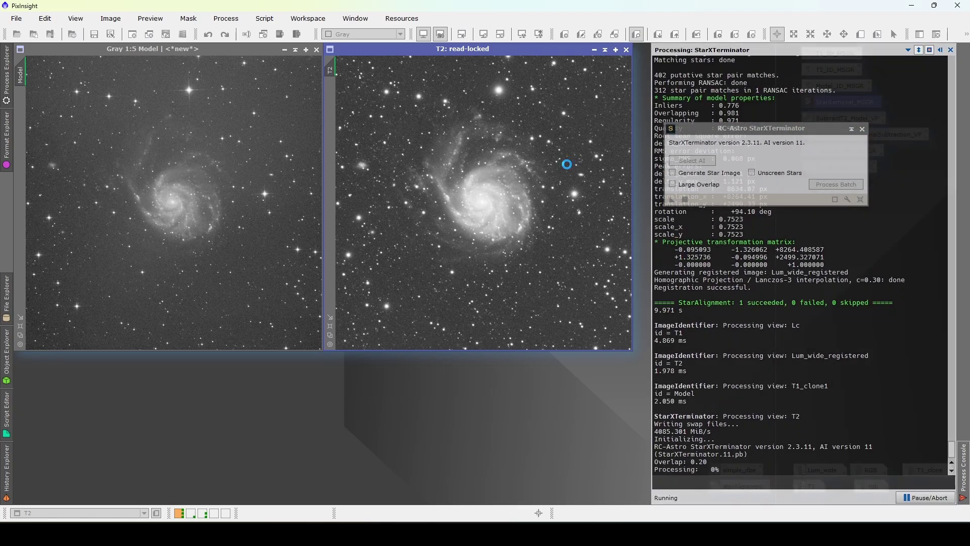
{"action": "left_click_drag", "start_coordinate": [671, 200], "coordinate": [291, 156]}
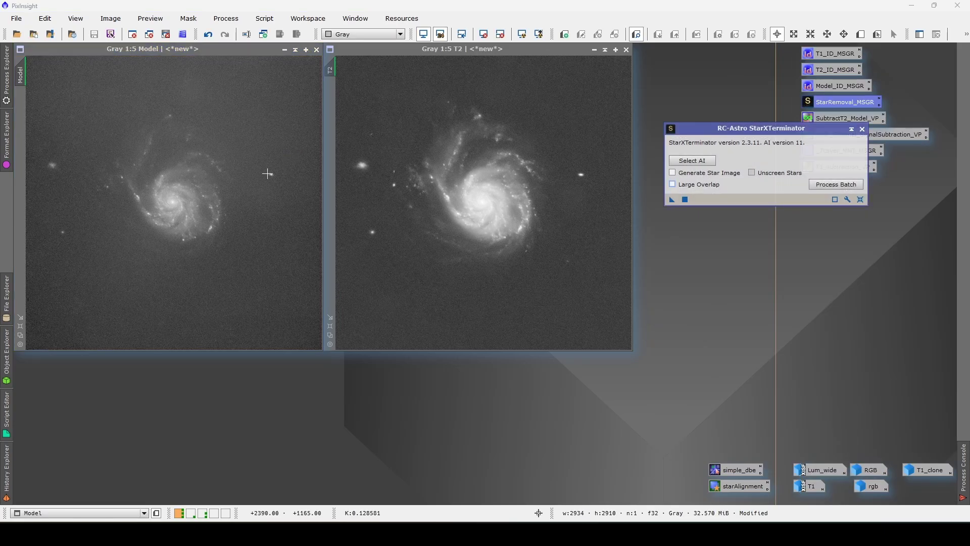
{"action": "left_click", "coordinate": [862, 128]}
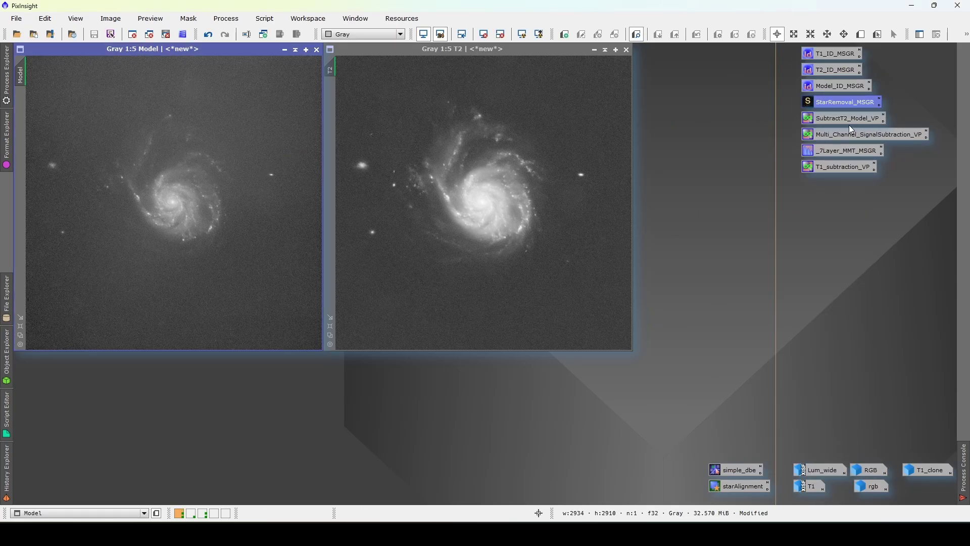
Reduce the SubtractT2_Model_VP expression to T2-med(T2), generate it as a new test image, and auto-stretch and position it over T2
{"action": "double_click", "coordinate": [844, 120]}
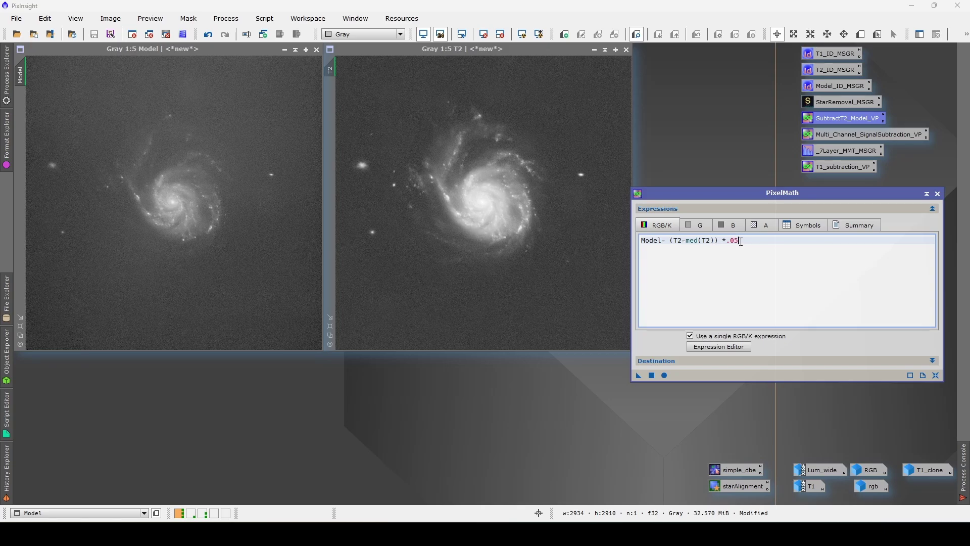
{"action": "left_click_drag", "start_coordinate": [739, 241], "coordinate": [652, 245]}
{"action": "key", "text": "BackSpace"}
{"action": "key", "text": "BackSpace"}
{"action": "left_click", "coordinate": [688, 240]}
{"action": "key", "text": "BackSpace"}
{"action": "left_click", "coordinate": [707, 361]}
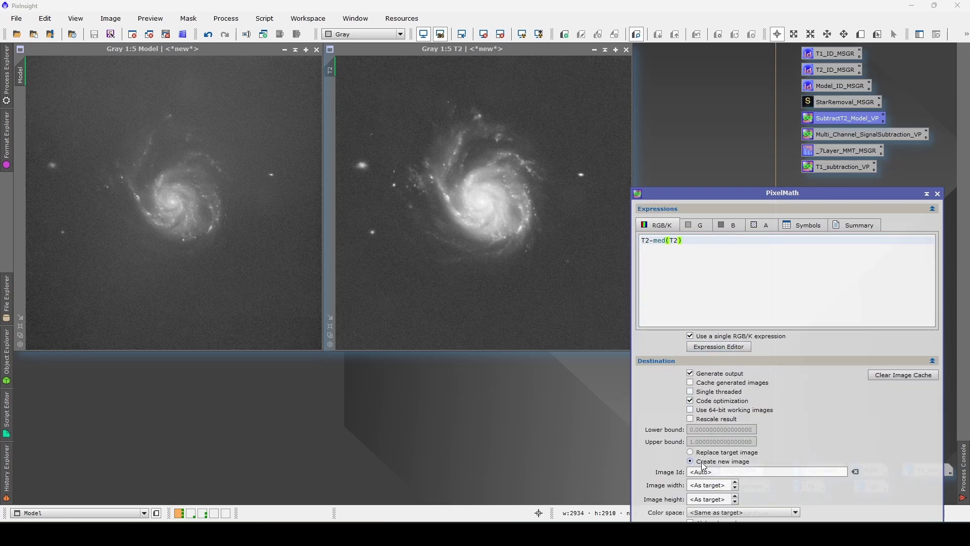
{"action": "left_click", "coordinate": [690, 362]}
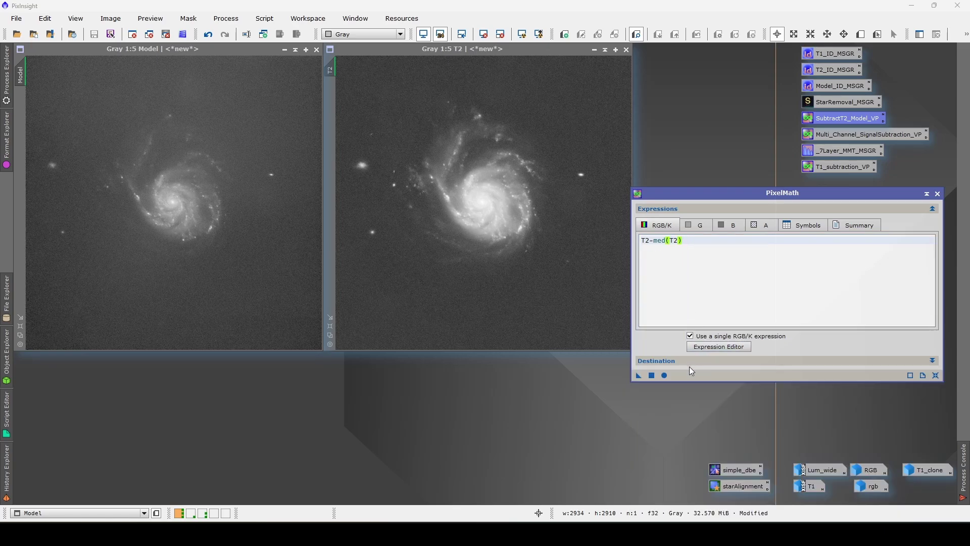
{"action": "left_click", "coordinate": [651, 375]}
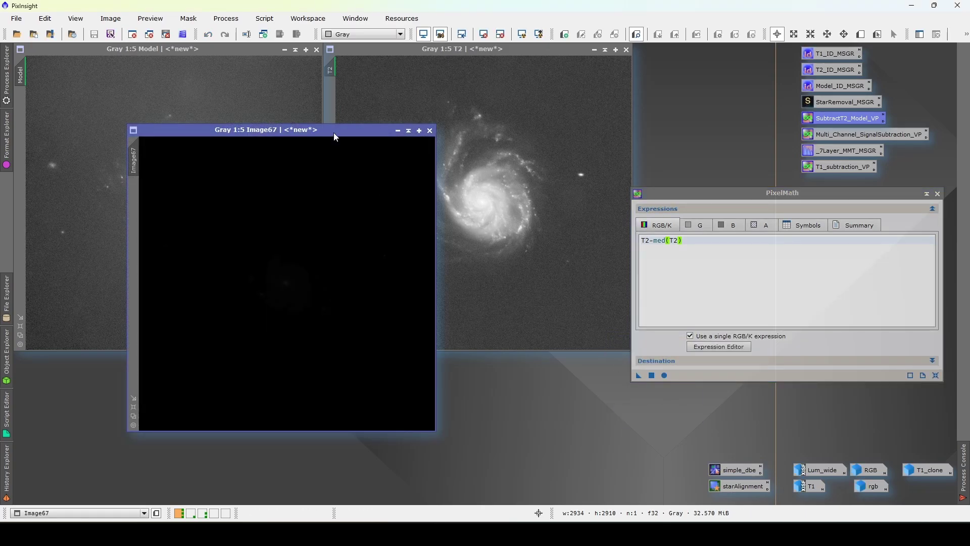
{"action": "key", "text": "ctrl+a"}
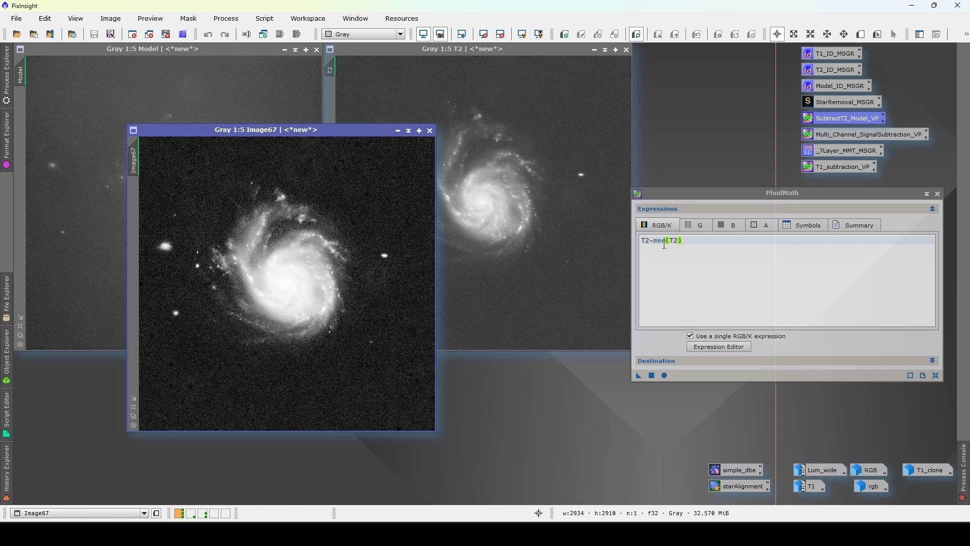
{"action": "left_click_drag", "start_coordinate": [329, 131], "coordinate": [526, 77]}
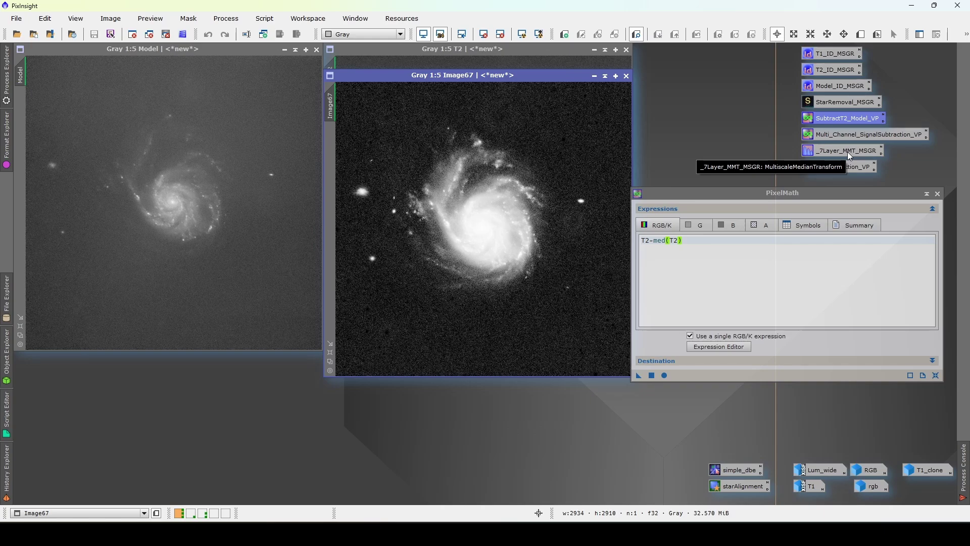
Reload the saved SubtractT2_Model_VP expression in PixelMath and close the T2-med(T2) test image
{"action": "double_click", "coordinate": [834, 117]}
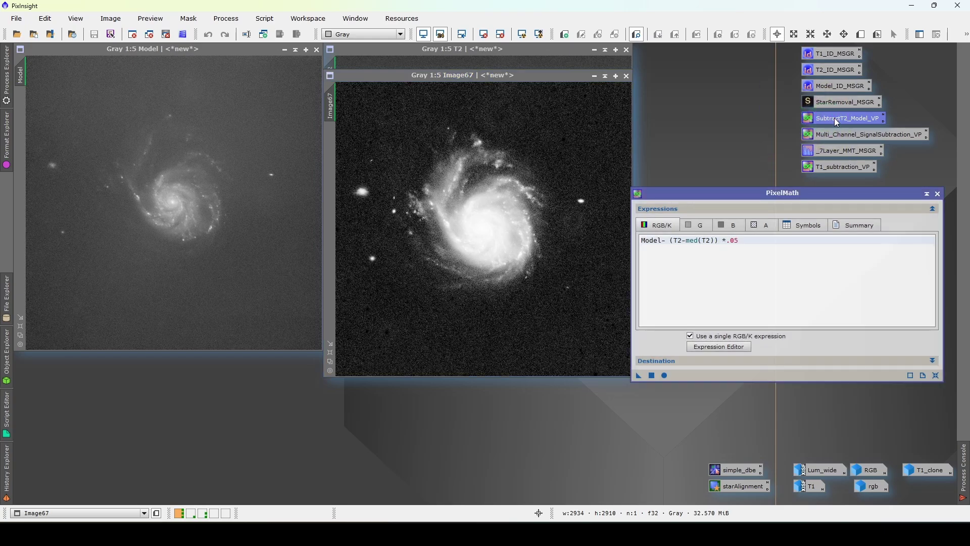
{"action": "left_click", "coordinate": [626, 76]}
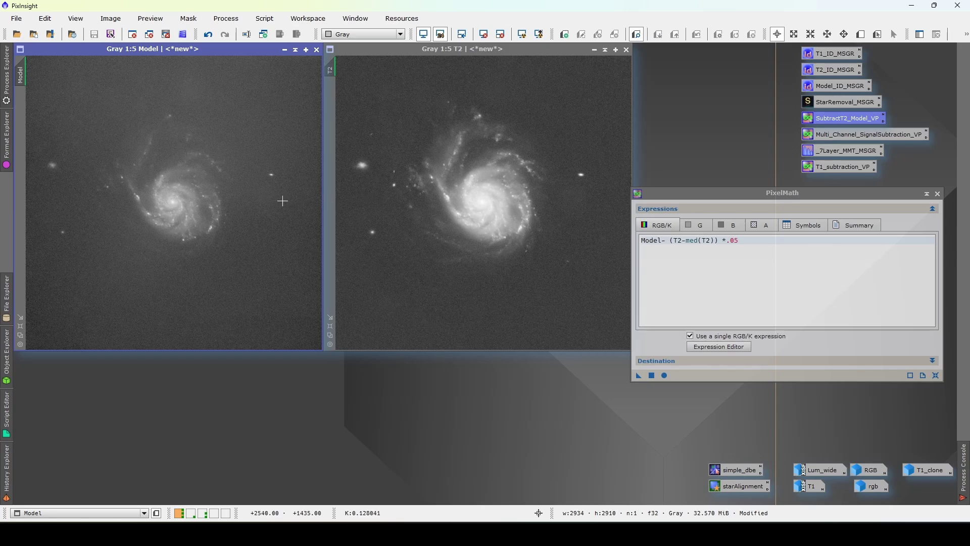
Try subtracting T2's signal from Model with a factor of .5, and undo the subtraction
{"action": "left_click", "coordinate": [735, 241]}
{"action": "double_click", "coordinate": [733, 240]}
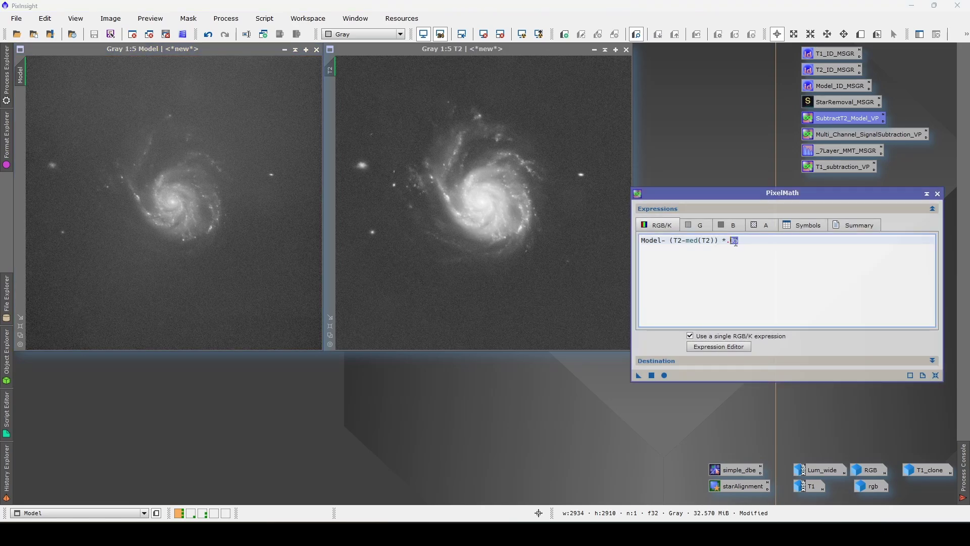
{"action": "type", "text": "5"}
{"action": "left_click_drag", "start_coordinate": [639, 377], "coordinate": [284, 203]}
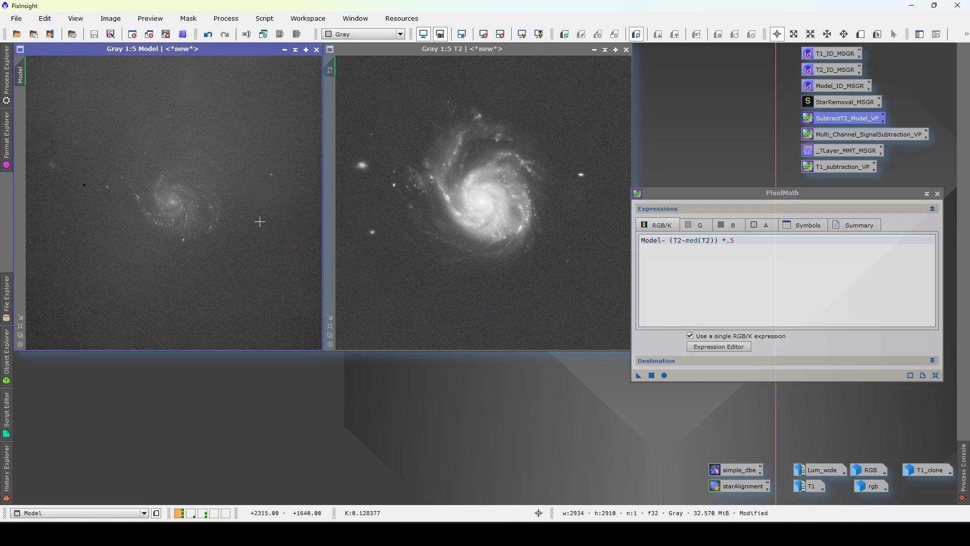
{"action": "right_click", "coordinate": [259, 207]}
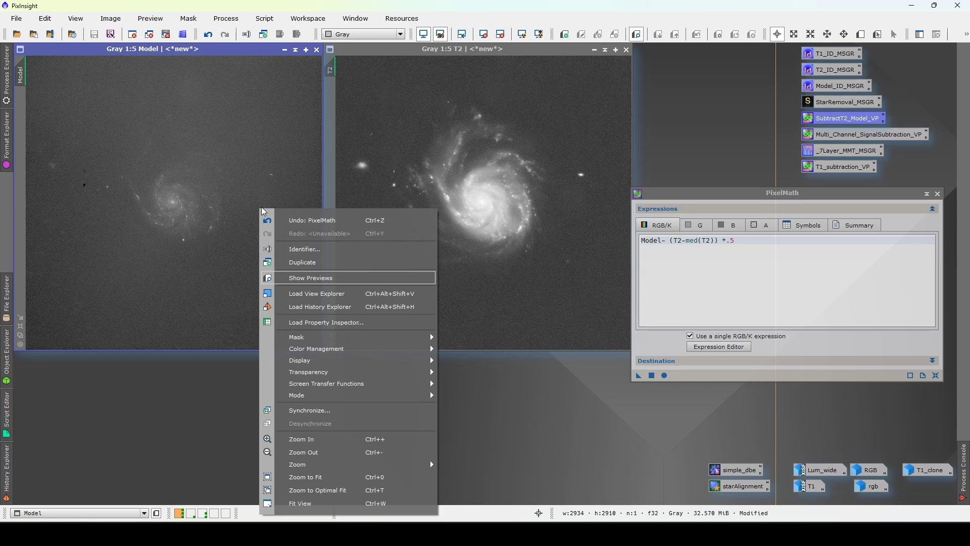
{"action": "left_click", "coordinate": [302, 221]}
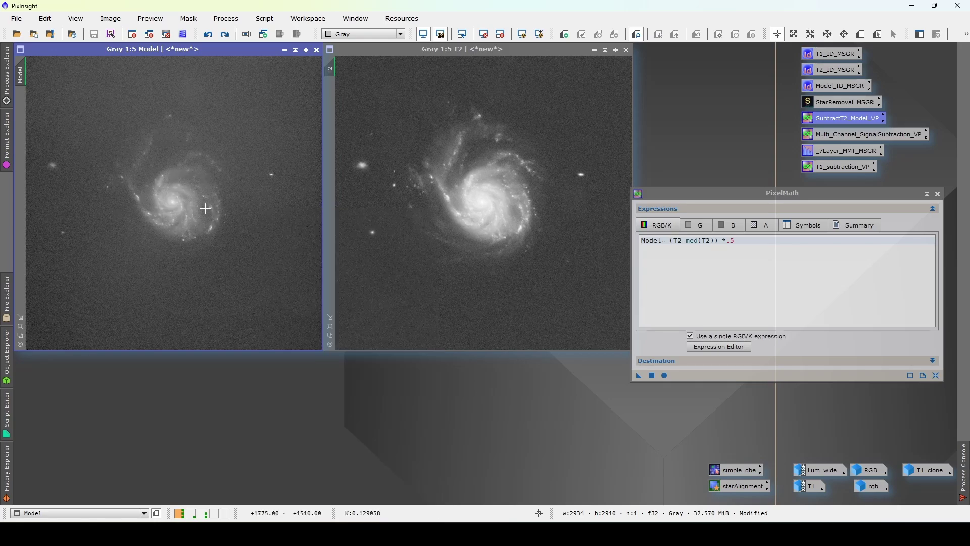
Try subtracting T2's signal from Model with a factor of .6, and undo the subtraction
{"action": "left_click", "coordinate": [738, 240]}
{"action": "left_click_drag", "start_coordinate": [738, 240], "coordinate": [732, 240]}
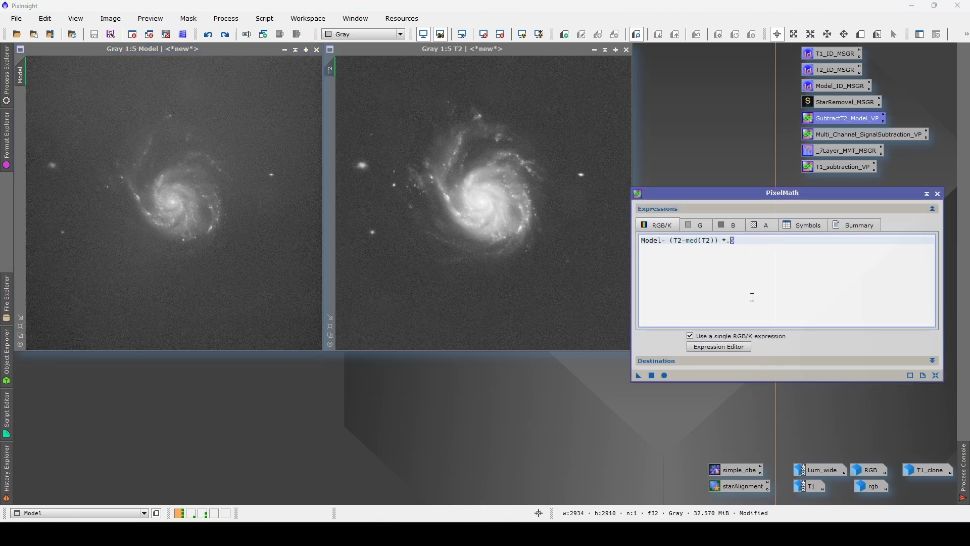
{"action": "type", "text": "6"}
{"action": "left_click_drag", "start_coordinate": [638, 374], "coordinate": [273, 222]}
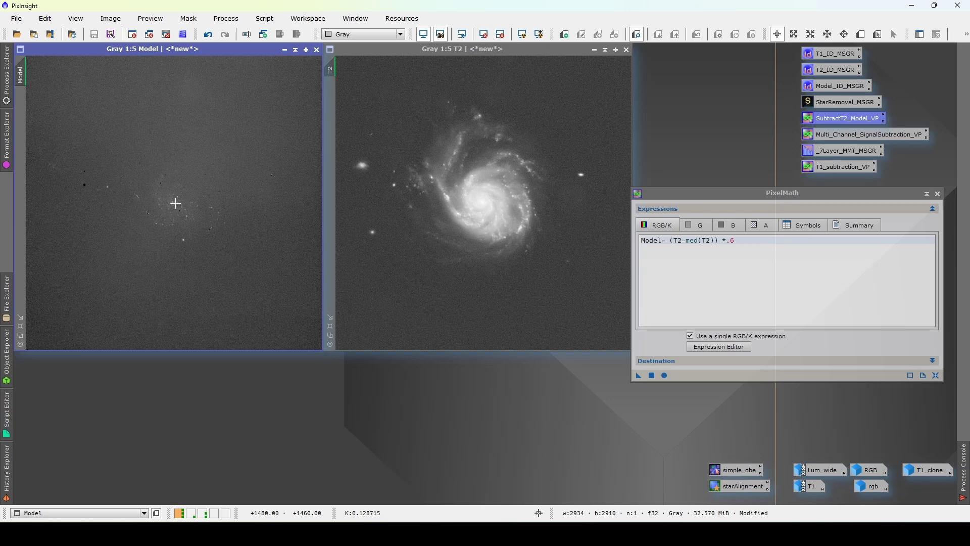
{"action": "right_click", "coordinate": [270, 199]}
{"action": "left_click", "coordinate": [331, 212]}
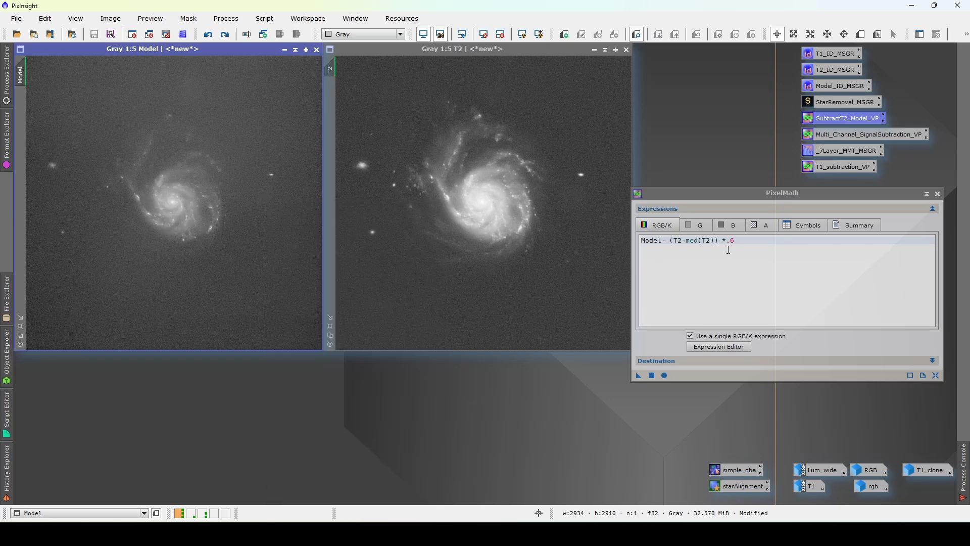
Subtract T2's signal from Model with a factor of .625 and close PixelMath
{"action": "left_click", "coordinate": [743, 241]}
{"action": "type", "text": "2"}
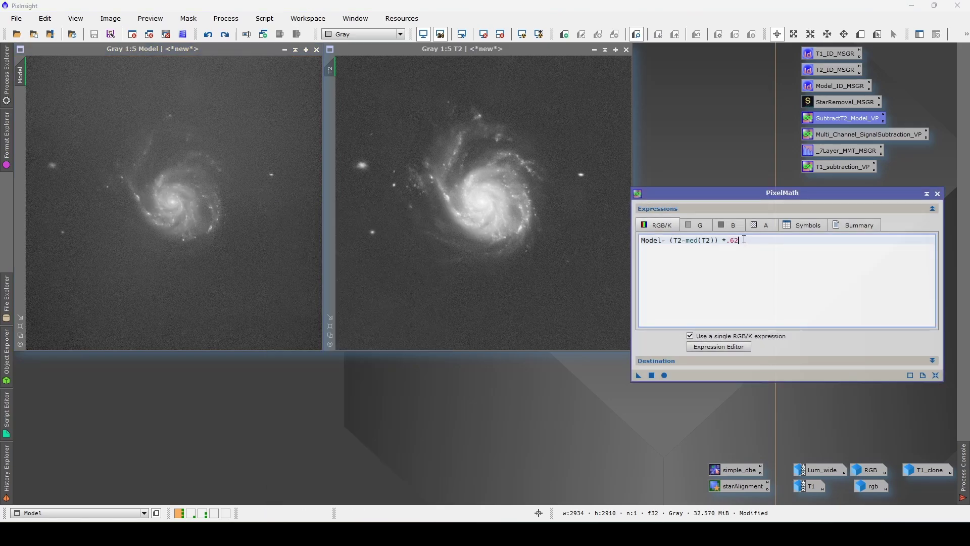
{"action": "type", "text": "5"}
{"action": "left_click_drag", "start_coordinate": [625, 377], "coordinate": [242, 191]}
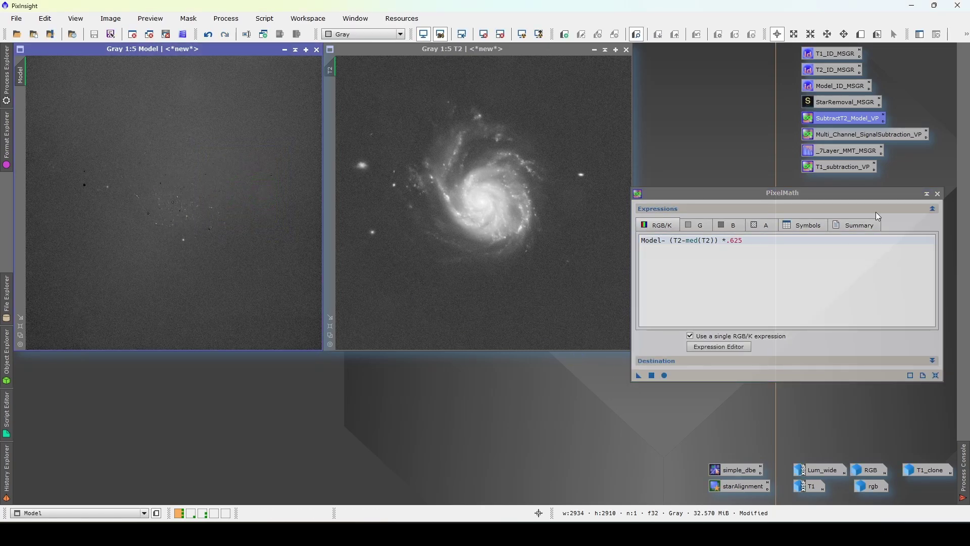
{"action": "left_click", "coordinate": [937, 194]}
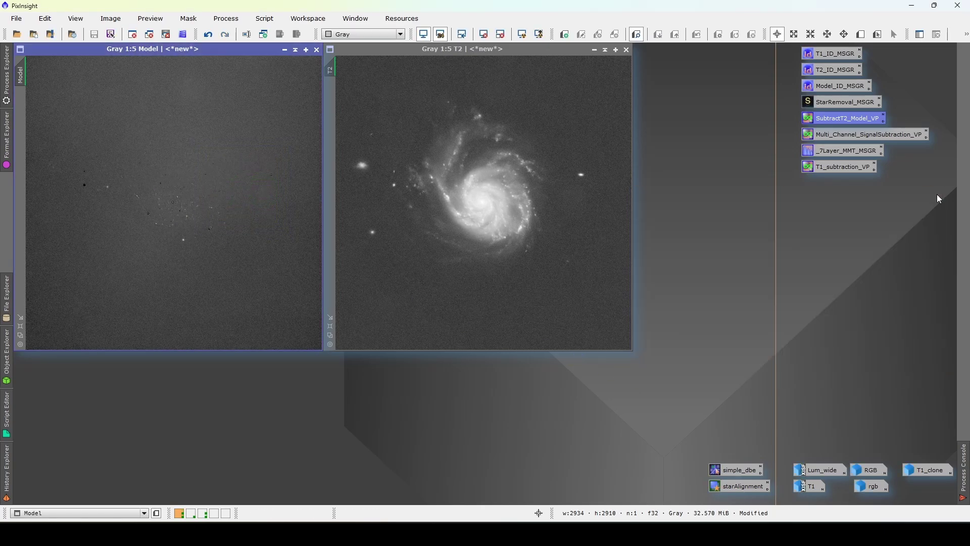
Smooth Model down to its large-scale residual with the saved _7Layer_MMT_MSGR process
{"action": "double_click", "coordinate": [845, 152]}
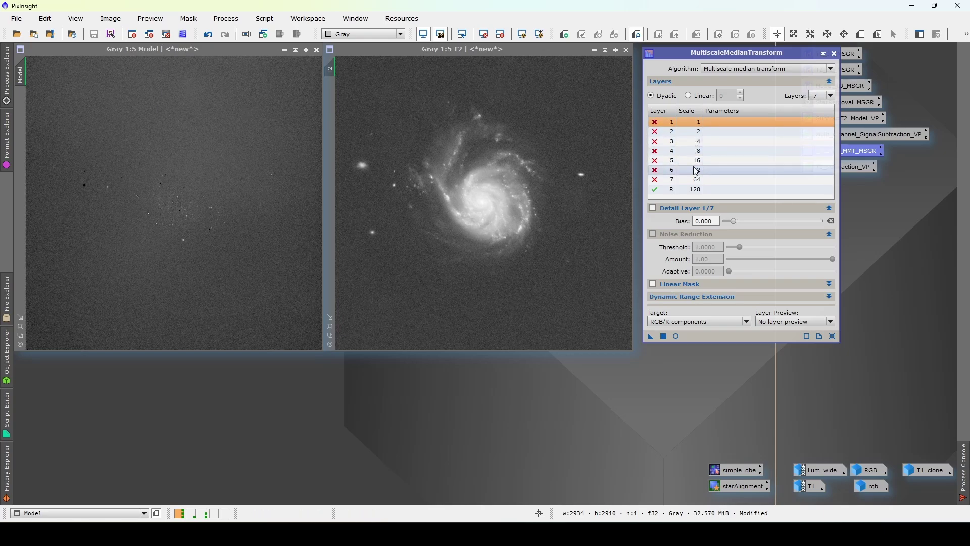
{"action": "left_click_drag", "start_coordinate": [651, 336], "coordinate": [234, 181]}
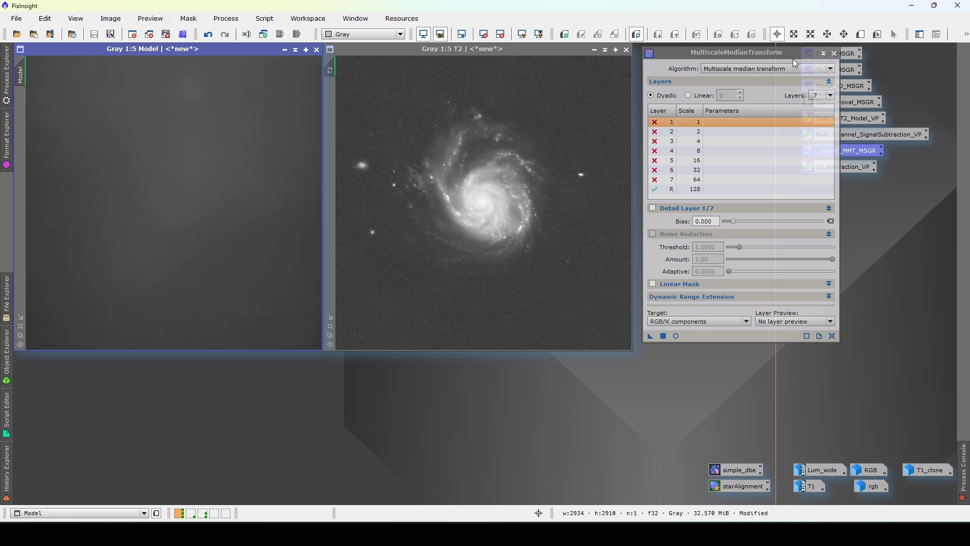
Restore the T1 image, place it over T2, and apply the saved T1_subtraction_VP process to it
{"action": "double_click", "coordinate": [809, 487]}
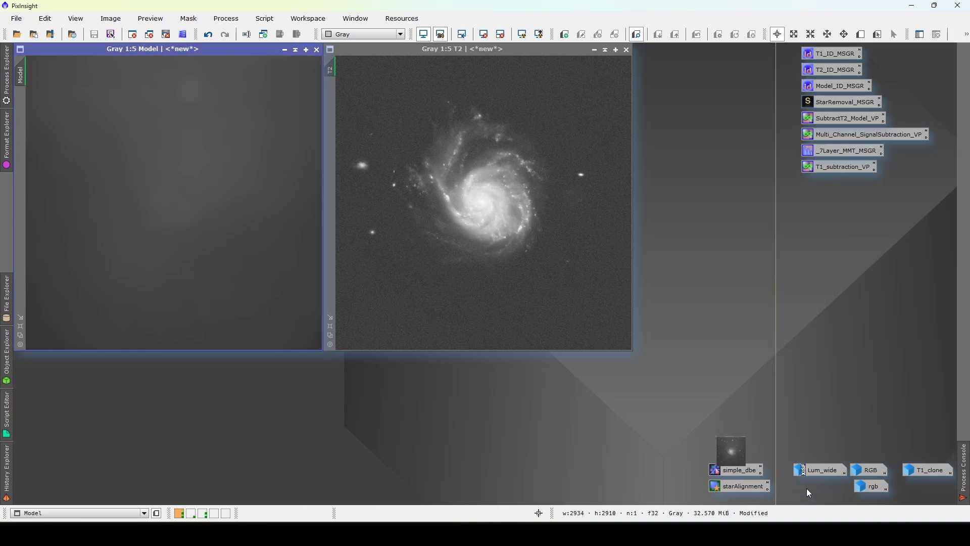
{"action": "left_click_drag", "start_coordinate": [189, 62], "coordinate": [498, 58]}
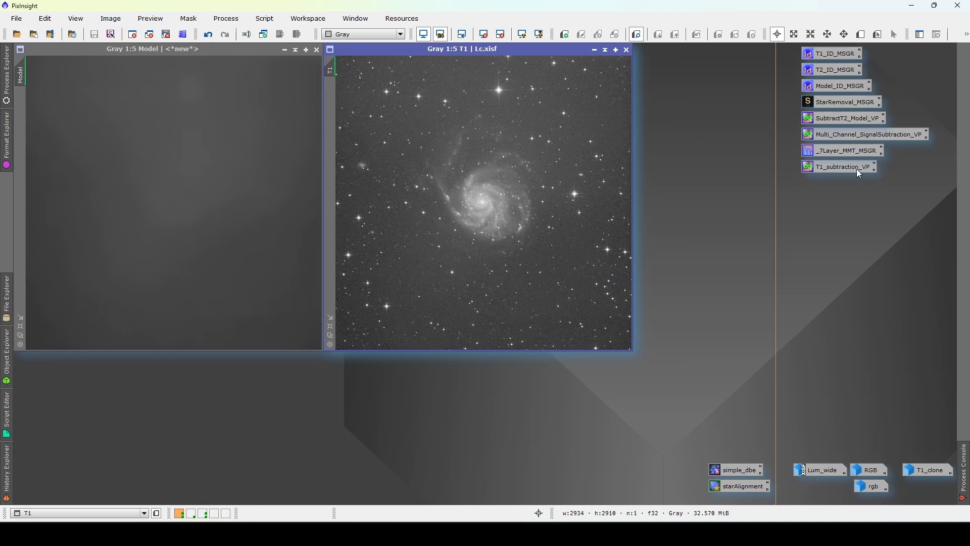
{"action": "left_click_drag", "start_coordinate": [853, 166], "coordinate": [513, 119]}
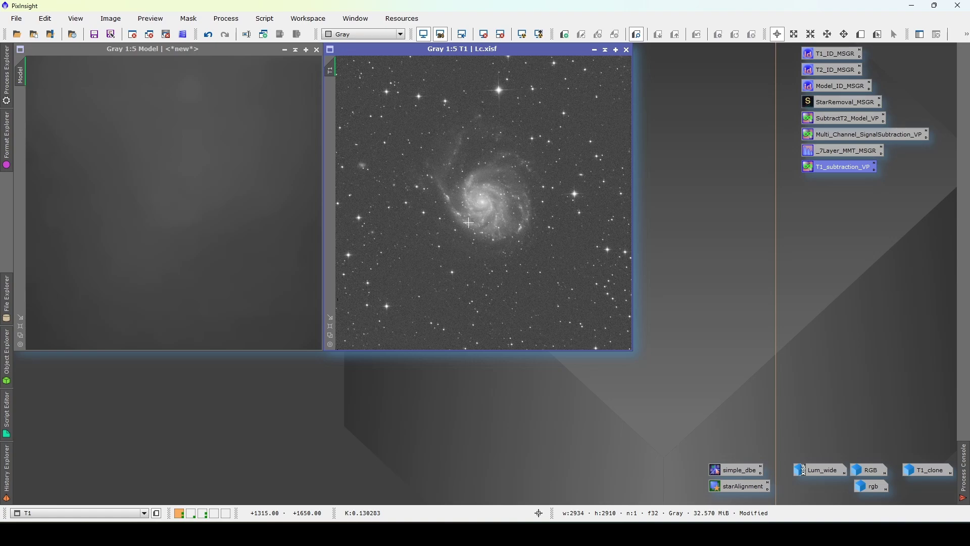
Close the Model and T2 images without saving and minimize T1
{"action": "left_click", "coordinate": [317, 49]}
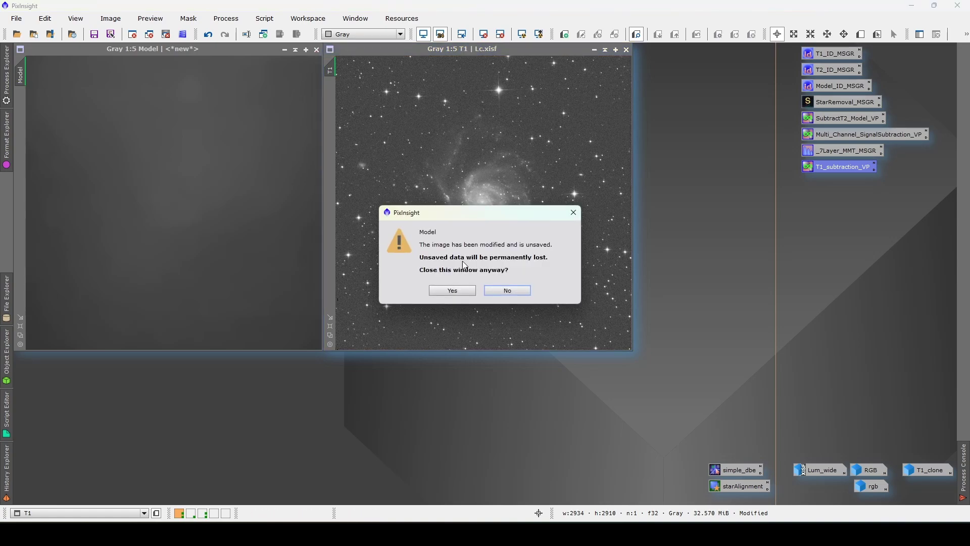
{"action": "left_click", "coordinate": [468, 296]}
{"action": "left_click_drag", "start_coordinate": [545, 52], "coordinate": [309, 72]}
{"action": "left_click", "coordinate": [626, 50]}
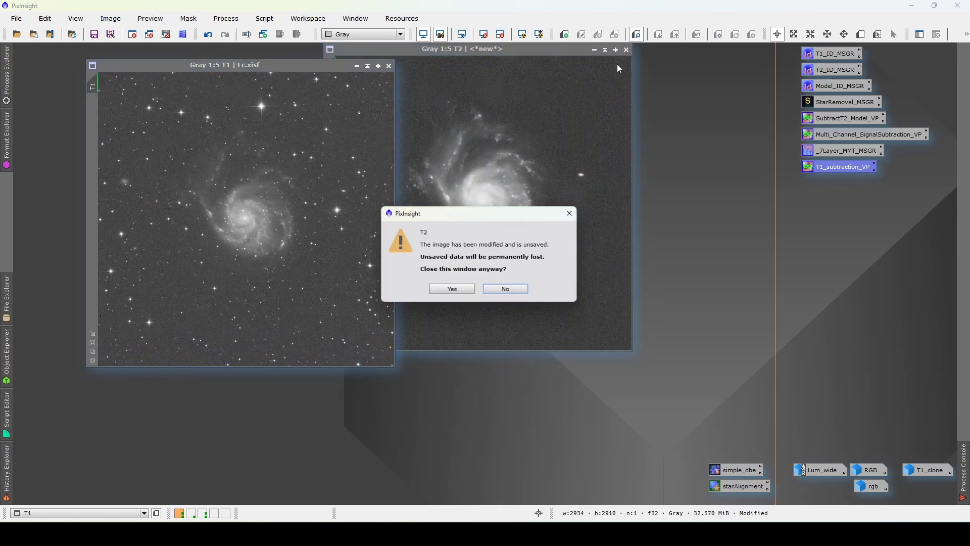
{"action": "left_click", "coordinate": [447, 290]}
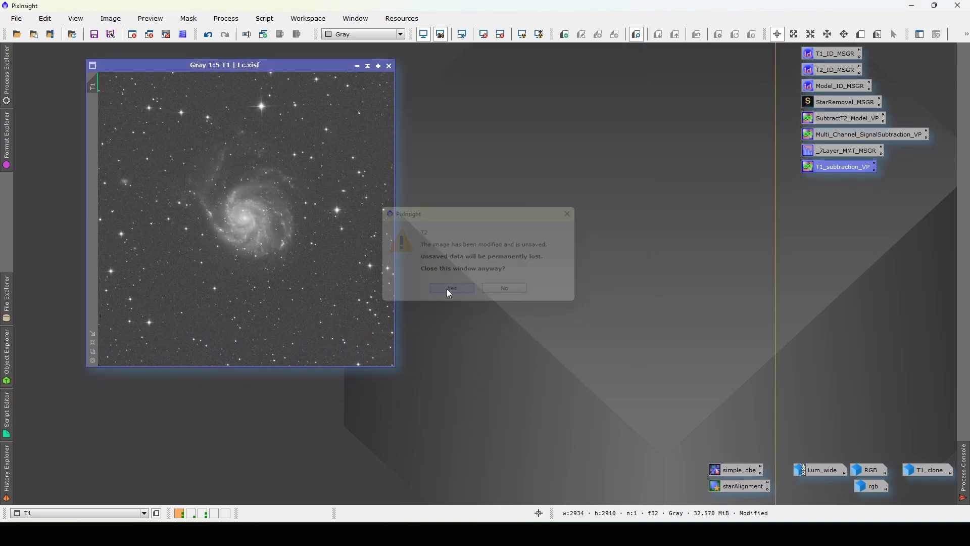
{"action": "left_click", "coordinate": [358, 66]}
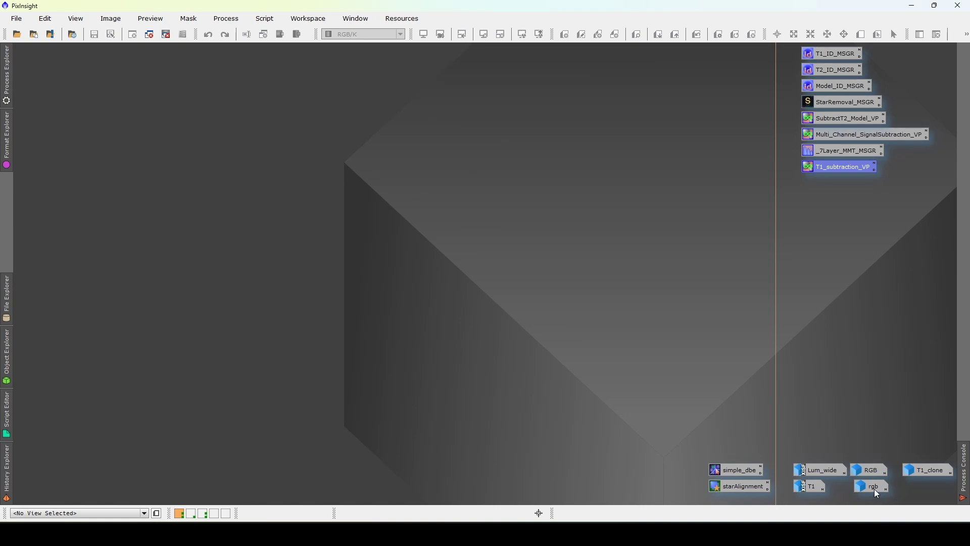
Restore the narrow-field RGB and wide-field rgb images and place rgb beside RGB, clear of the saved processes
{"action": "mouse_move", "coordinate": [875, 490]}
{"action": "double_click", "coordinate": [869, 472]}
{"action": "double_click", "coordinate": [868, 471]}
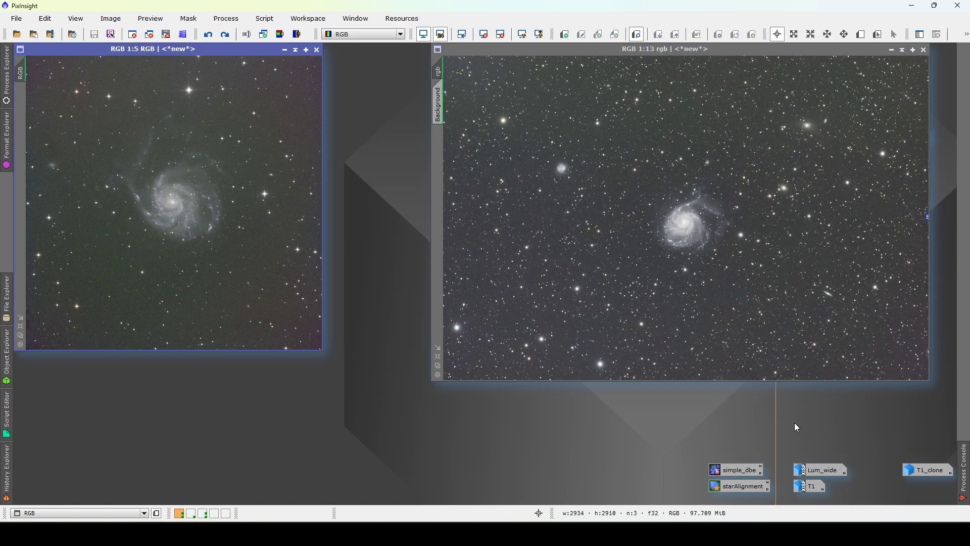
{"action": "left_click_drag", "start_coordinate": [505, 48], "coordinate": [400, 48]}
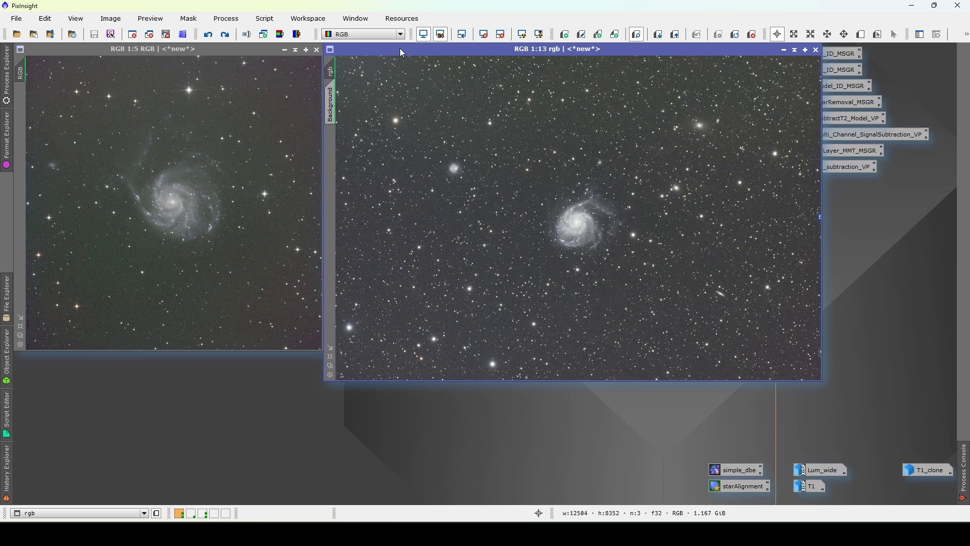
{"action": "left_click_drag", "start_coordinate": [570, 53], "coordinate": [532, 53]}
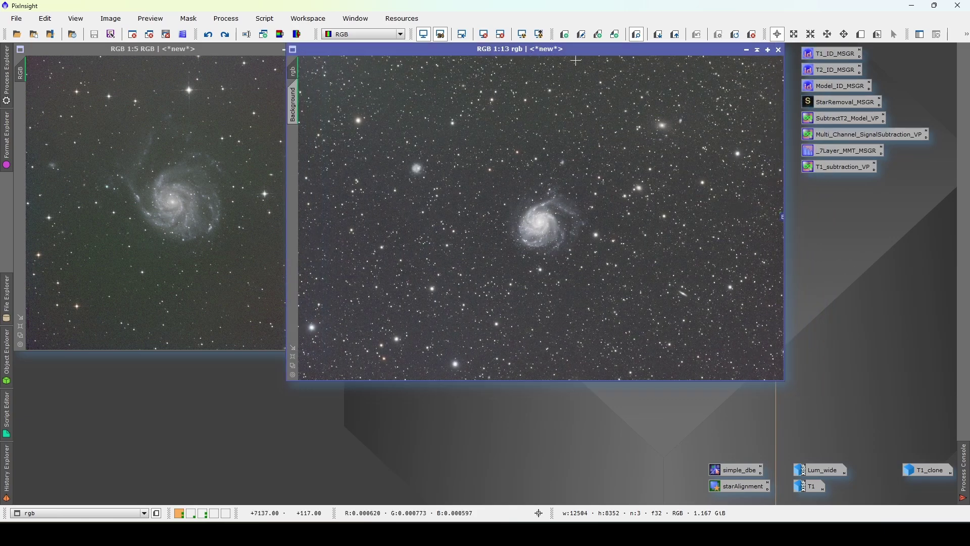
Examine the expressions saved in SubtractT2_Model_VP and the per-channel ones in Multi_Channel_SignalSubtraction_VP
{"action": "double_click", "coordinate": [837, 121]}
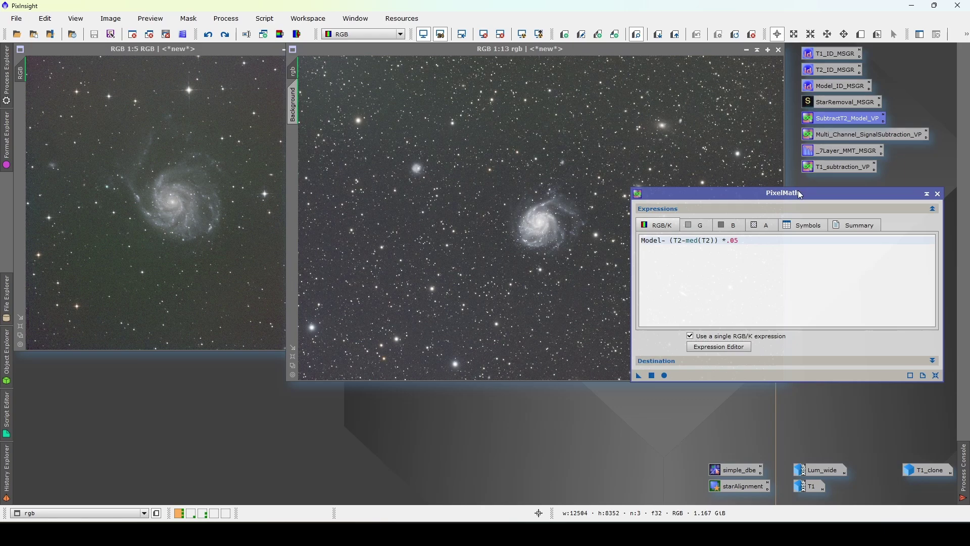
{"action": "left_click", "coordinate": [742, 241]}
{"action": "left_click", "coordinate": [938, 194]}
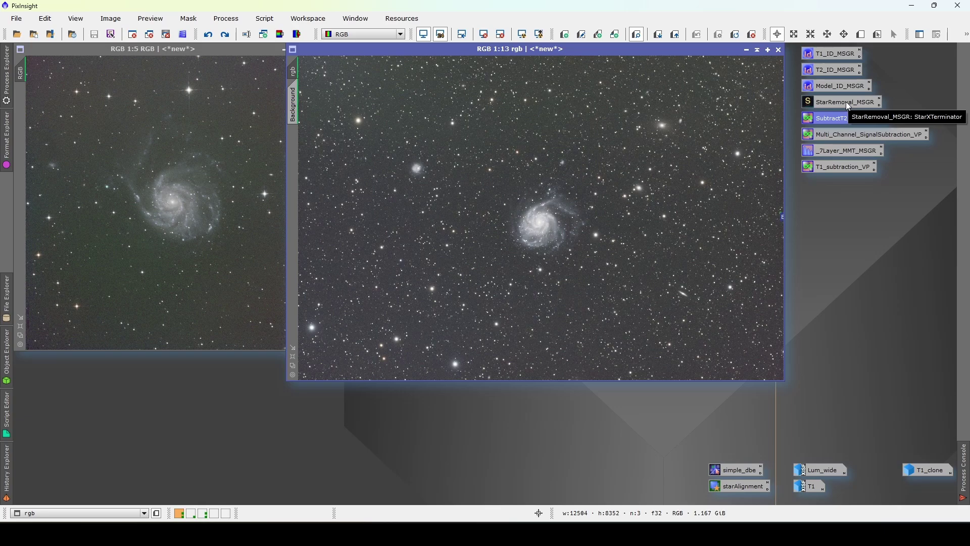
{"action": "double_click", "coordinate": [840, 136]}
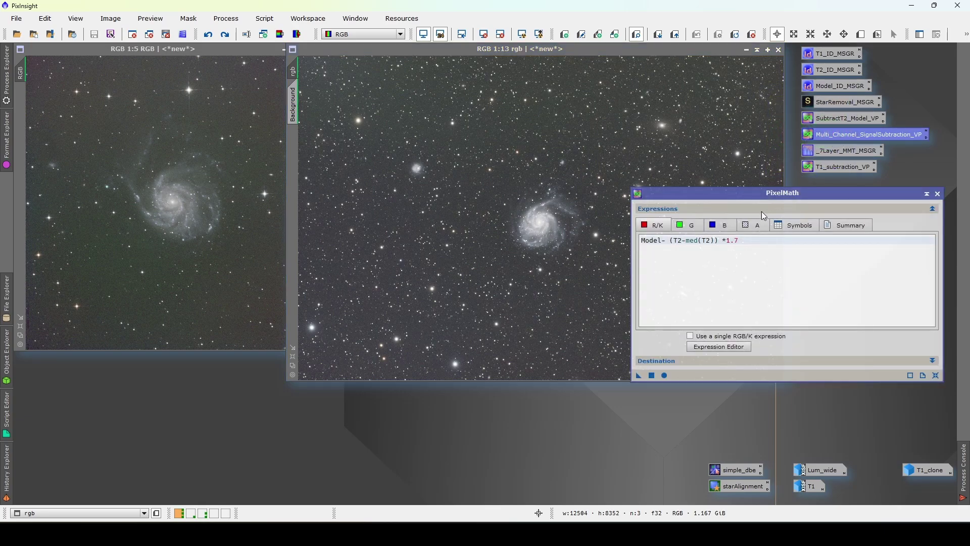
{"action": "left_click", "coordinate": [693, 226]}
{"action": "left_click", "coordinate": [720, 230]}
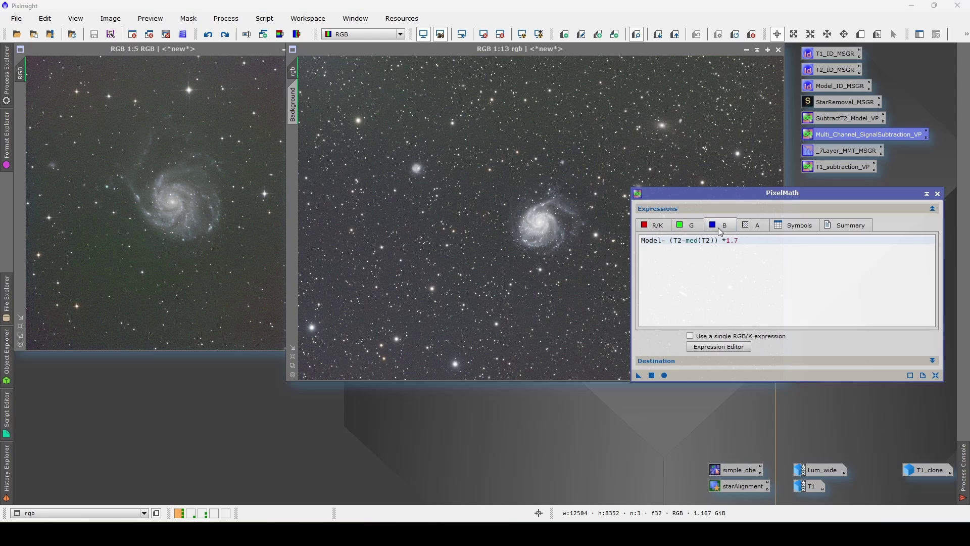
{"action": "left_click", "coordinate": [938, 194]}
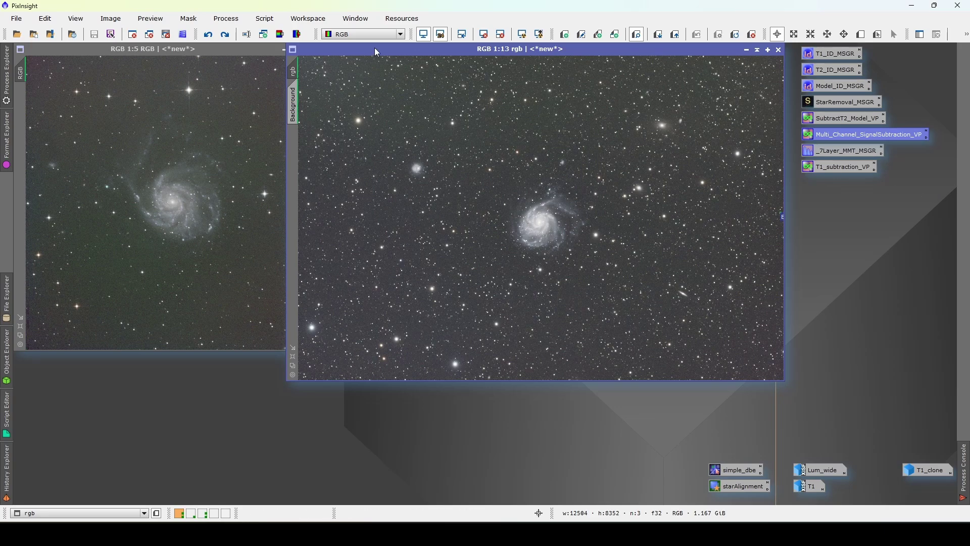
Minimize the narrow-field RGB image and move the wide-field rgb image into its place
{"action": "left_click_drag", "start_coordinate": [374, 47], "coordinate": [410, 51]}
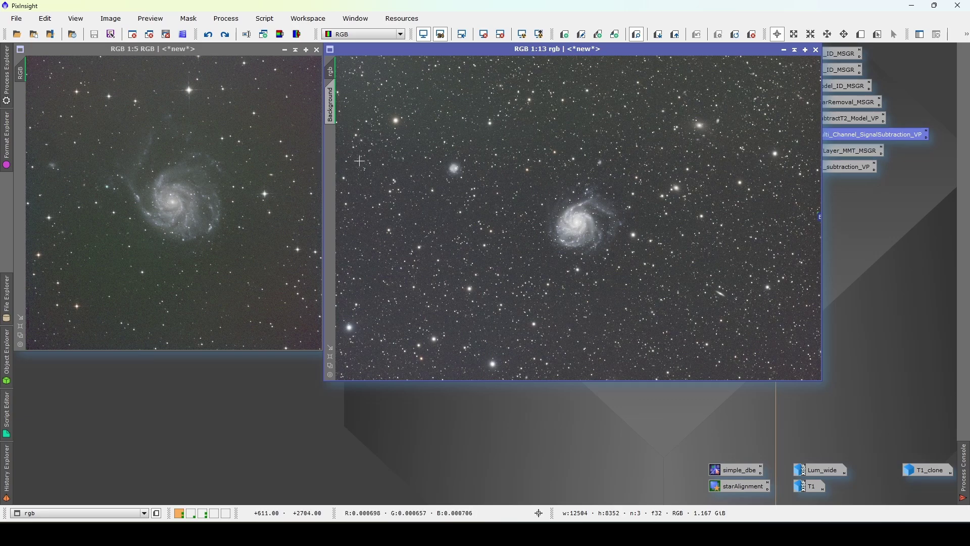
{"action": "left_click", "coordinate": [285, 50]}
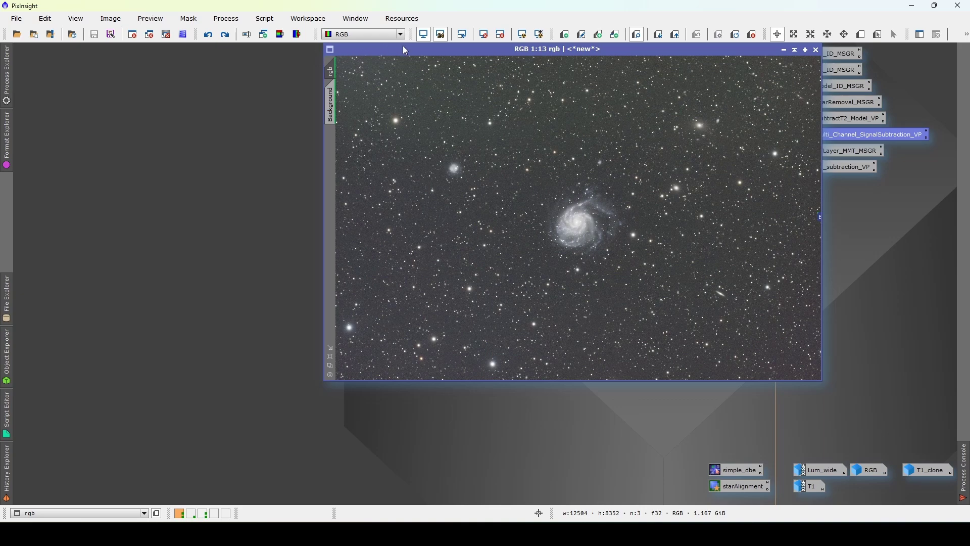
{"action": "left_click_drag", "start_coordinate": [434, 53], "coordinate": [125, 50]}
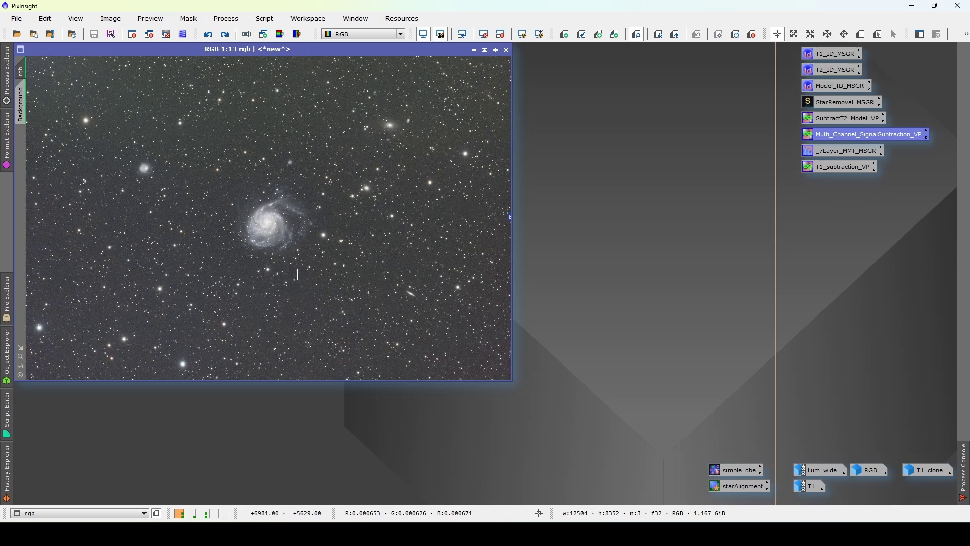
Correct the rgb image's background with the saved simple_dbe process and end the DynamicBackgroundExtraction session
{"action": "double_click", "coordinate": [749, 472]}
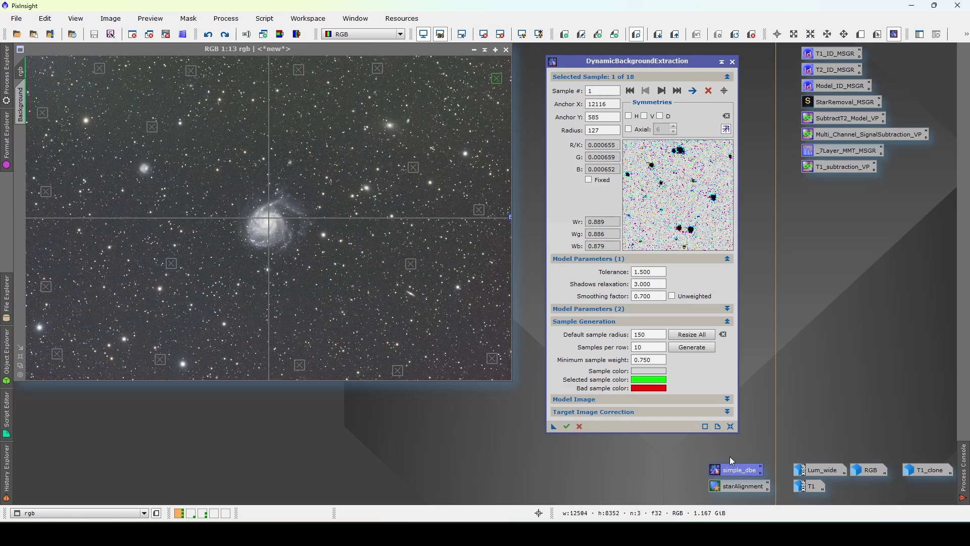
{"action": "left_click", "coordinate": [567, 427]}
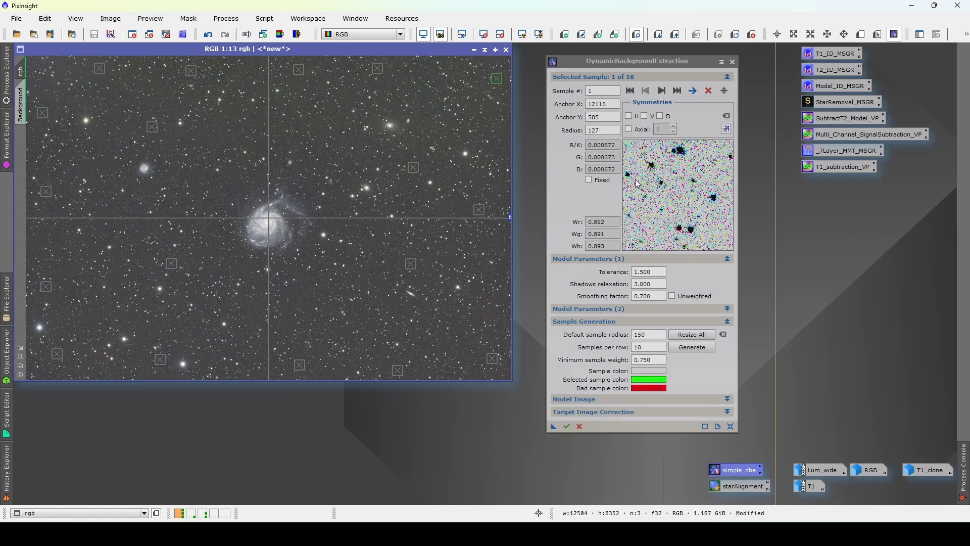
{"action": "left_click", "coordinate": [732, 63]}
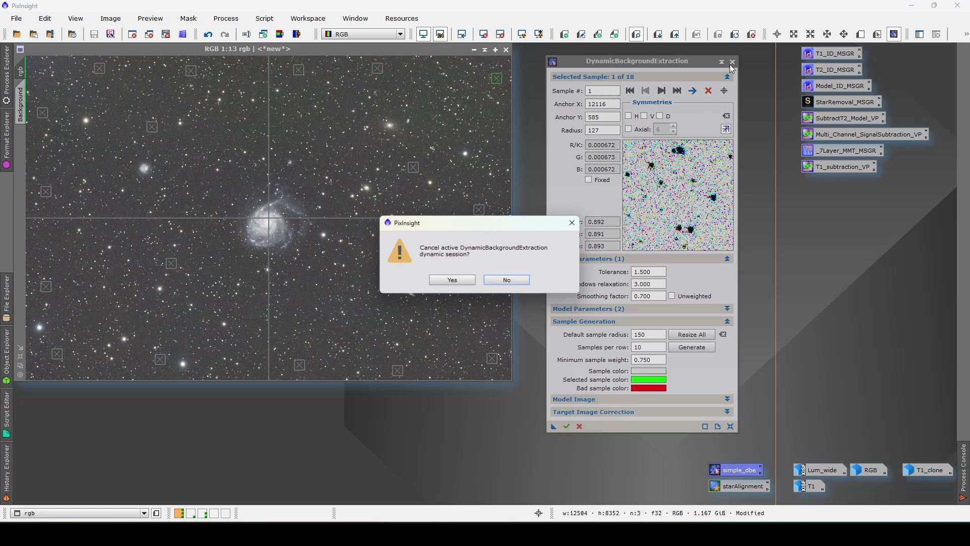
{"action": "left_click", "coordinate": [454, 280]}
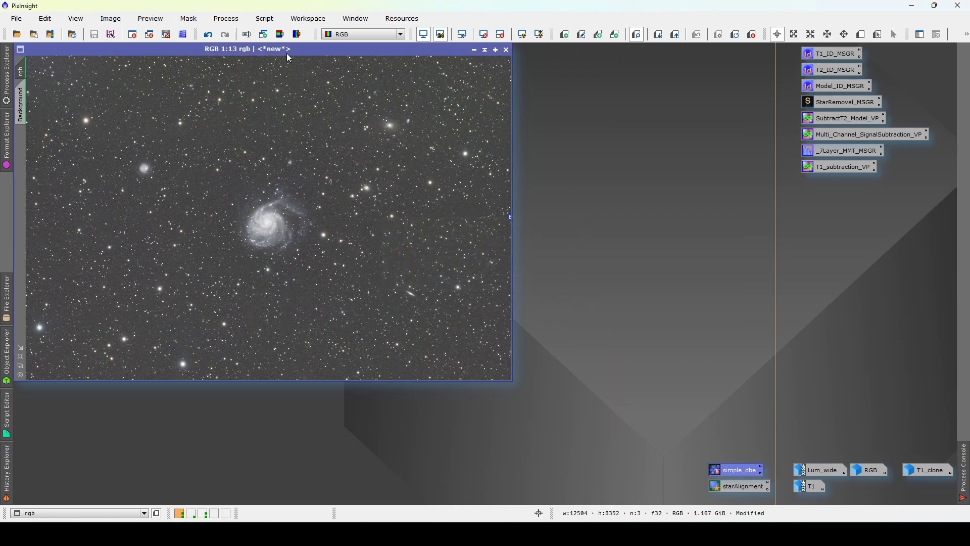
Move rgb aside, restore RGB, and set up the saved starAlignment process with RGB as reference and rgb as target
{"action": "left_click_drag", "start_coordinate": [286, 53], "coordinate": [688, 53]}
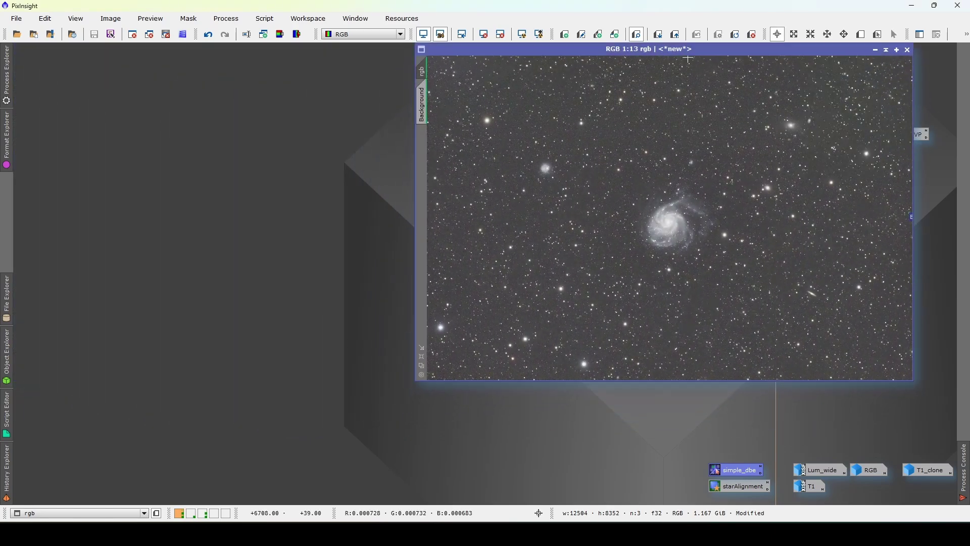
{"action": "double_click", "coordinate": [747, 485]}
{"action": "double_click", "coordinate": [872, 474]}
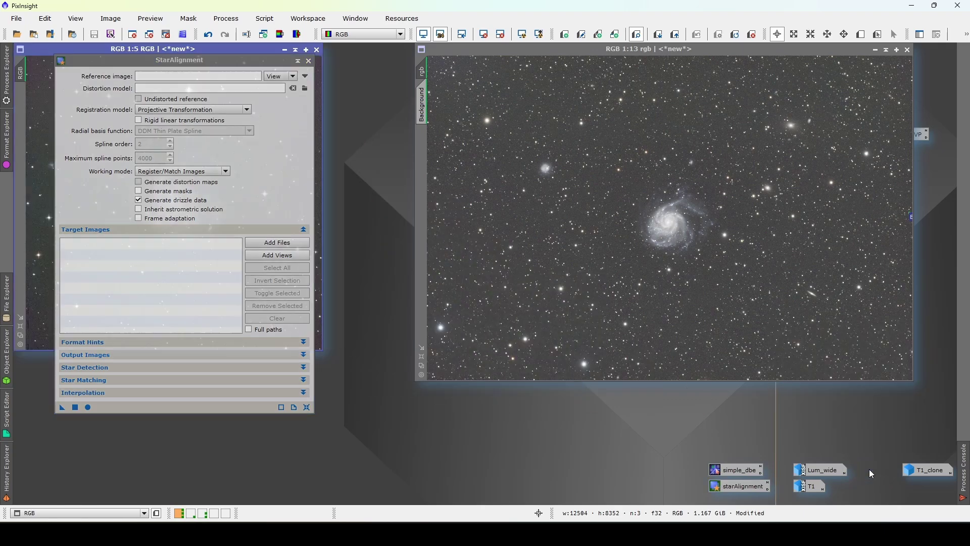
{"action": "left_click_drag", "start_coordinate": [228, 65], "coordinate": [442, 115]}
{"action": "left_click_drag", "start_coordinate": [26, 75], "coordinate": [223, 80]}
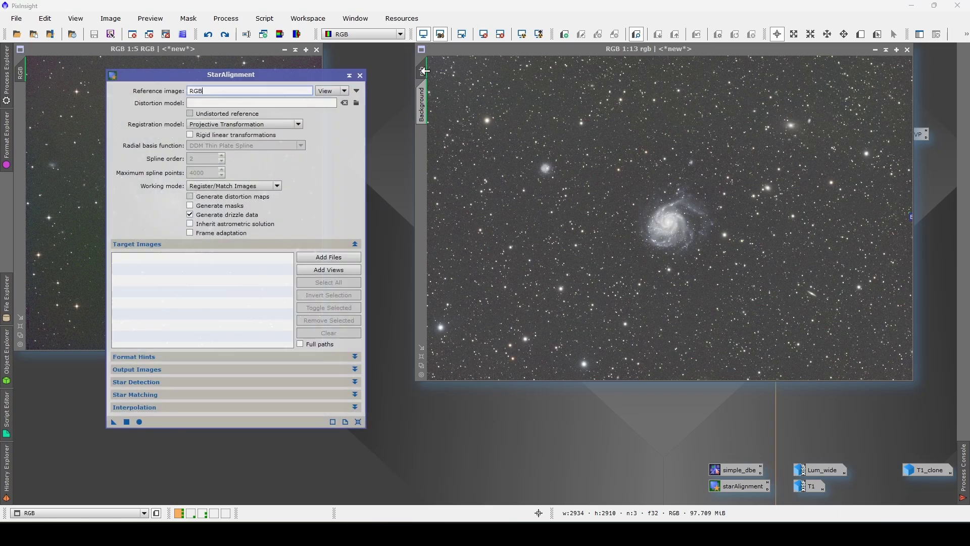
{"action": "left_click_drag", "start_coordinate": [421, 71], "coordinate": [219, 268]}
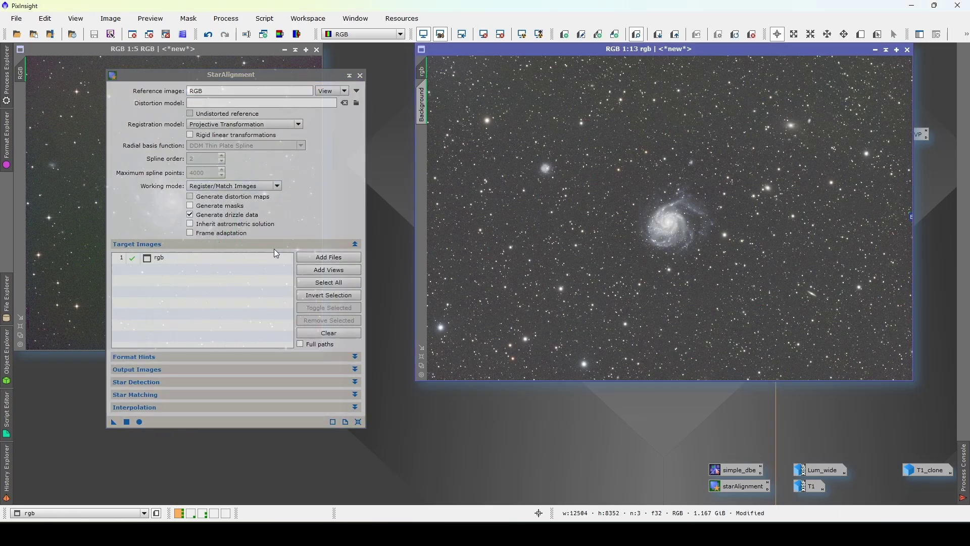
Delete the Background preview from the wide-field rgb image
{"action": "left_click", "coordinate": [421, 105]}
{"action": "right_click", "coordinate": [421, 99]}
{"action": "left_click", "coordinate": [463, 195]}
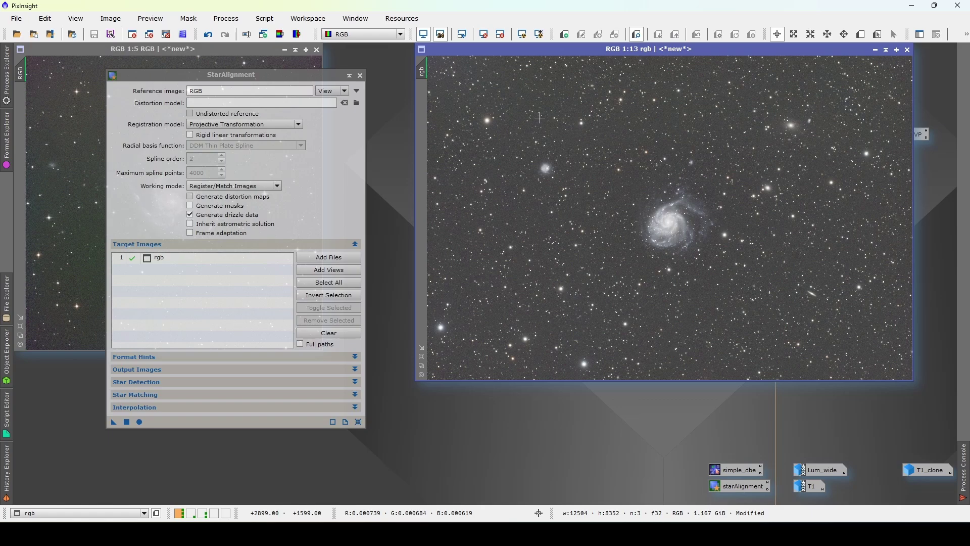
Define a preview around the galaxy in the wide-field rgb image and register rgb to RGB with StarAlignment
{"action": "key", "text": "alt+n"}
{"action": "left_click_drag", "start_coordinate": [588, 139], "coordinate": [726, 293]}
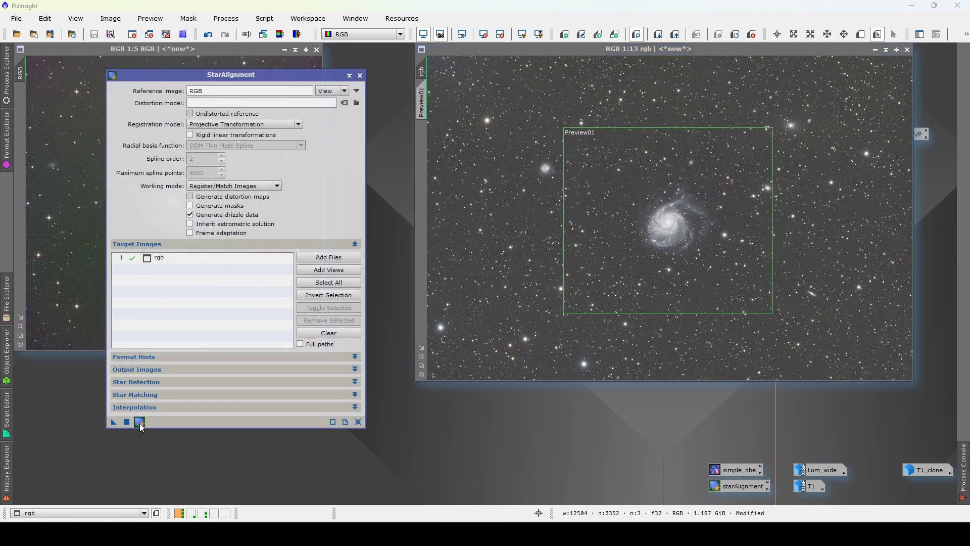
{"action": "left_click", "coordinate": [139, 421]}
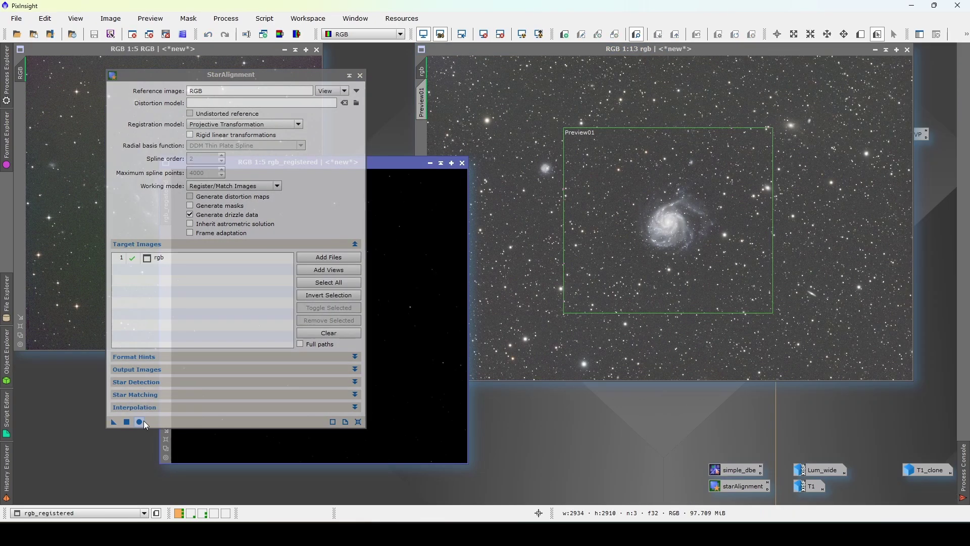
{"action": "left_click", "coordinate": [423, 165]}
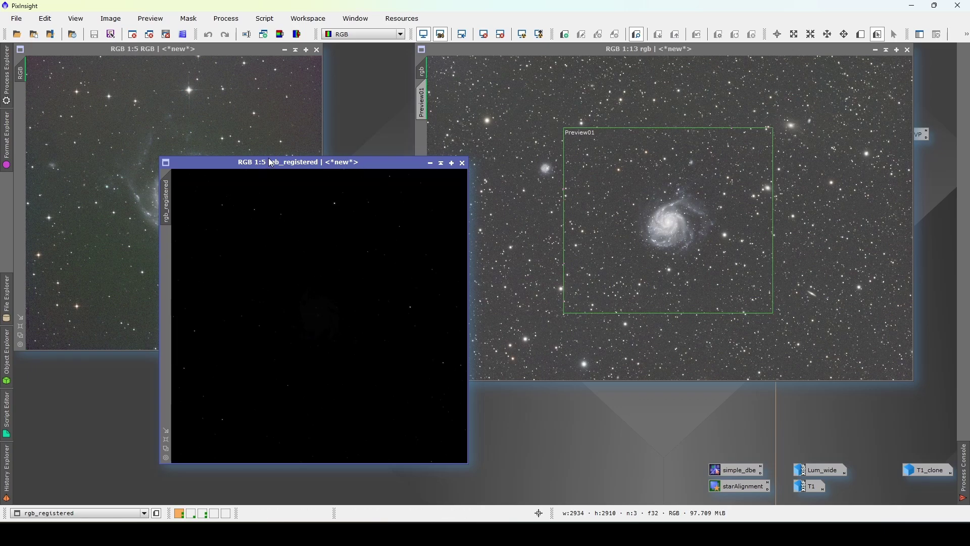
Auto-stretch rgb_registered and lay RGB exactly over it to compare the alignment of the two images
{"action": "key", "text": "ctrl+a"}
{"action": "left_click_drag", "start_coordinate": [219, 50], "coordinate": [361, 161]}
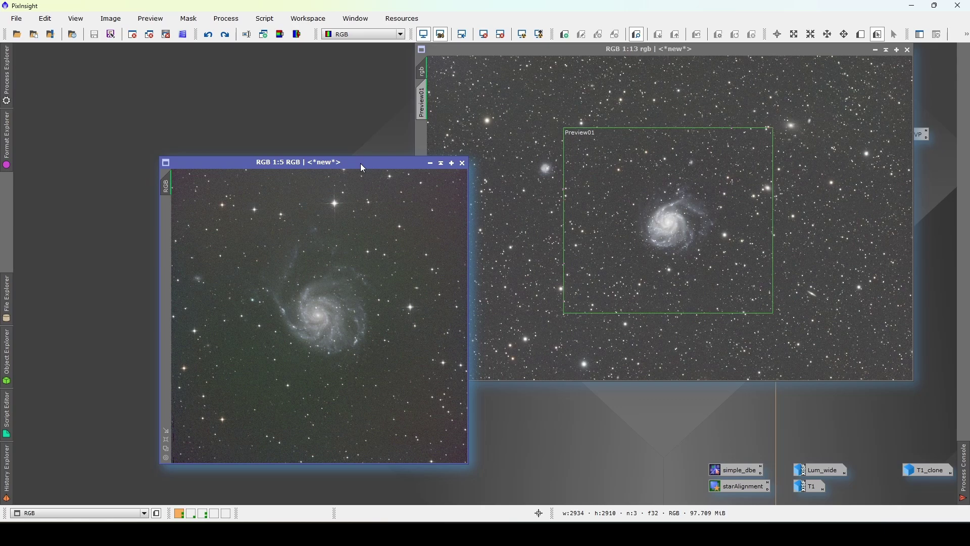
{"action": "key", "text": "ctrl+Tab"}
{"action": "key", "text": "ctrl+Tab"}
Minimize the wide-field rgb image and arrange RGB and rgb_registered side by side
{"action": "left_click", "coordinate": [876, 50]}
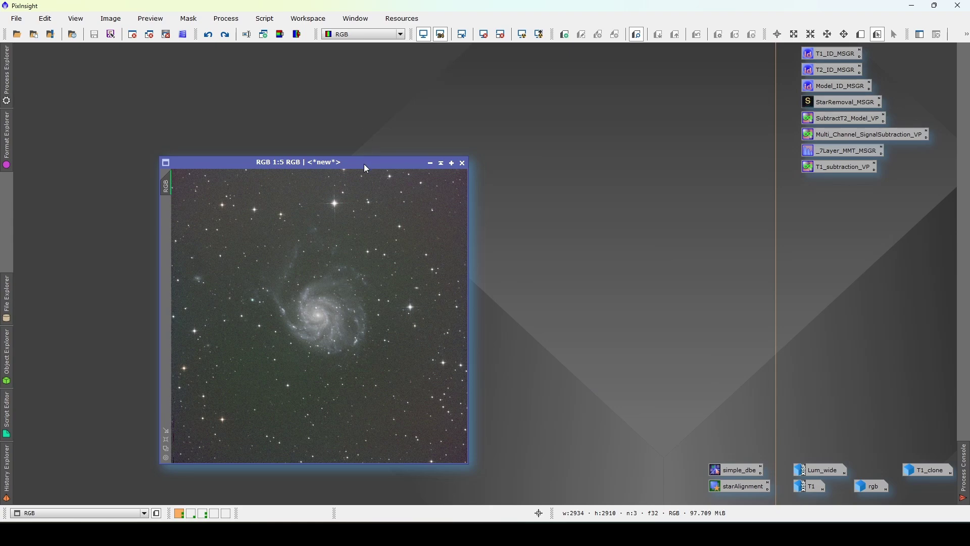
{"action": "left_click_drag", "start_coordinate": [366, 168], "coordinate": [223, 51]}
{"action": "left_click_drag", "start_coordinate": [329, 156], "coordinate": [499, 52]}
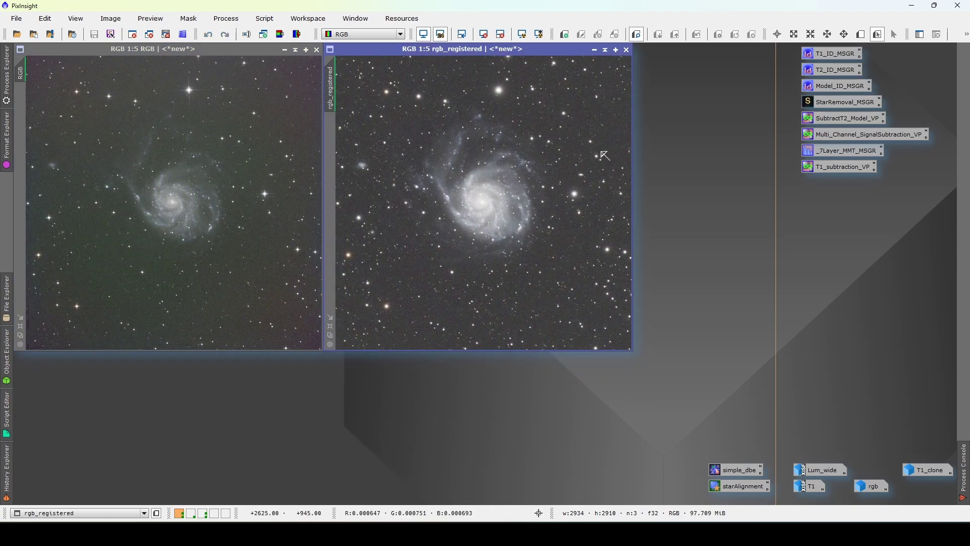
Rename the earlier minimized T1 image as T1_, and use the saved identifier processes to name RGB as T1 and rgb_registered as T2
{"action": "left_click", "coordinate": [778, 33]}
{"action": "left_click_drag", "start_coordinate": [827, 58], "coordinate": [197, 111]}
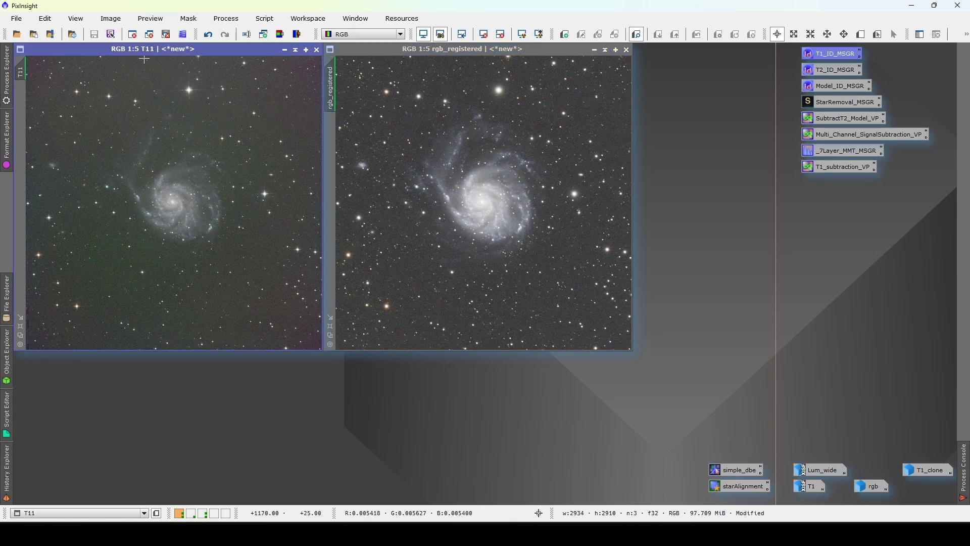
{"action": "double_click", "coordinate": [811, 486]}
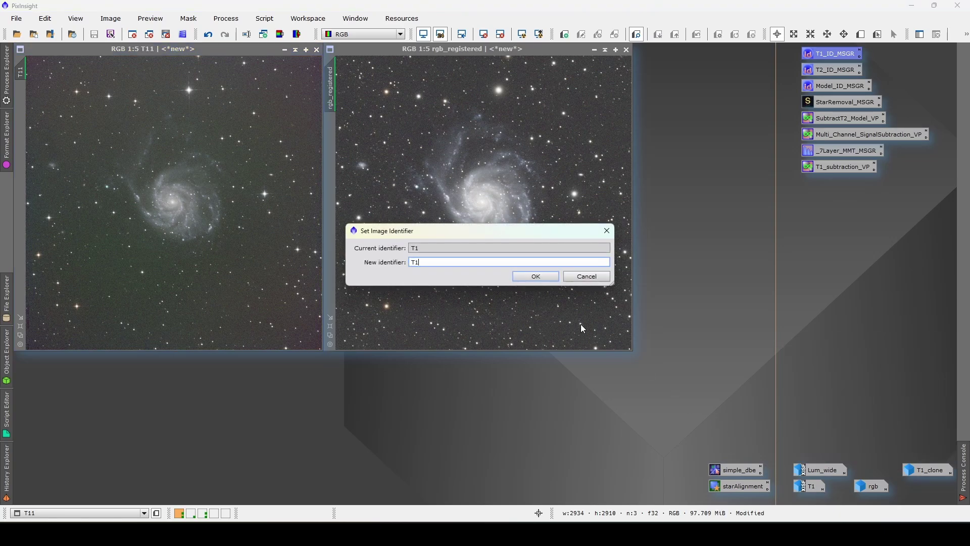
{"action": "type", "text": "_"}
{"action": "key", "text": "Return"}
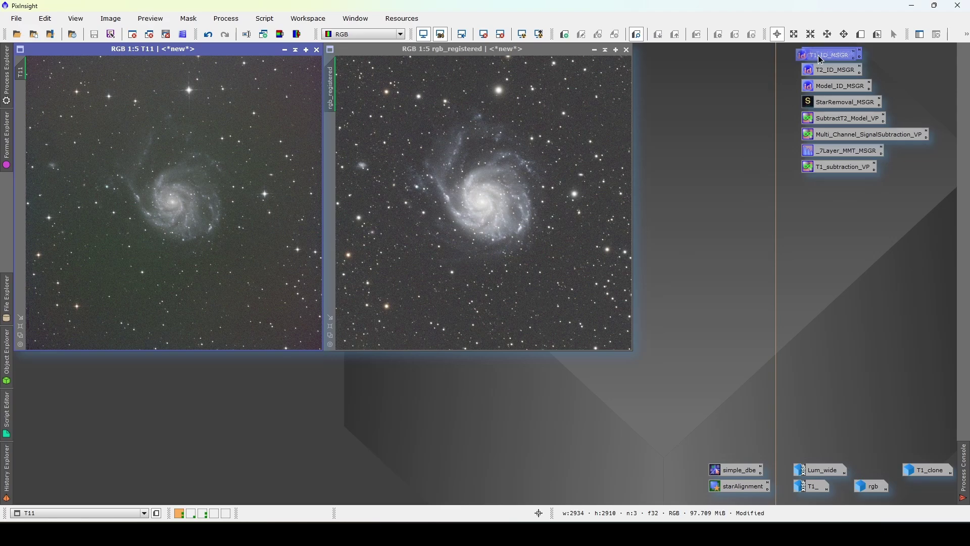
{"action": "left_click_drag", "start_coordinate": [817, 55], "coordinate": [220, 97]}
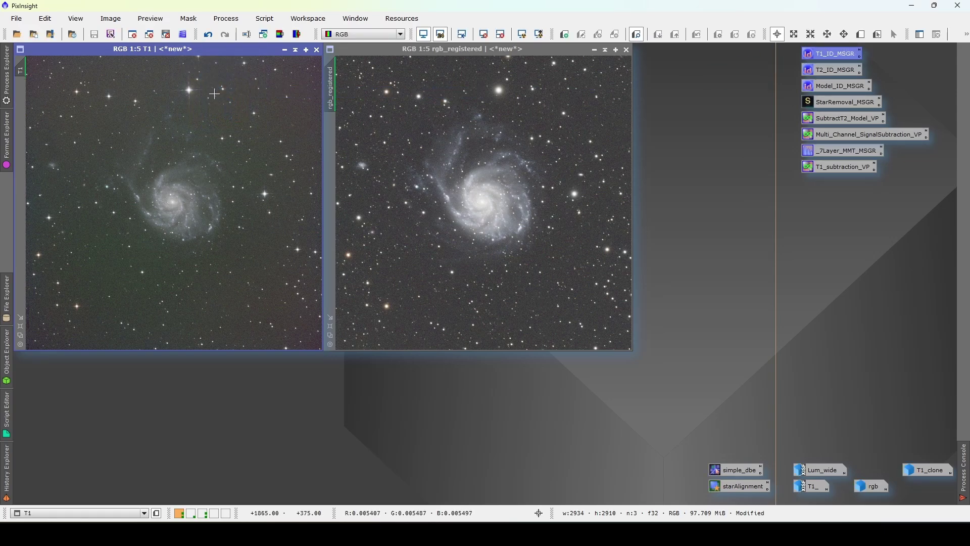
{"action": "left_click_drag", "start_coordinate": [833, 69], "coordinate": [486, 96]}
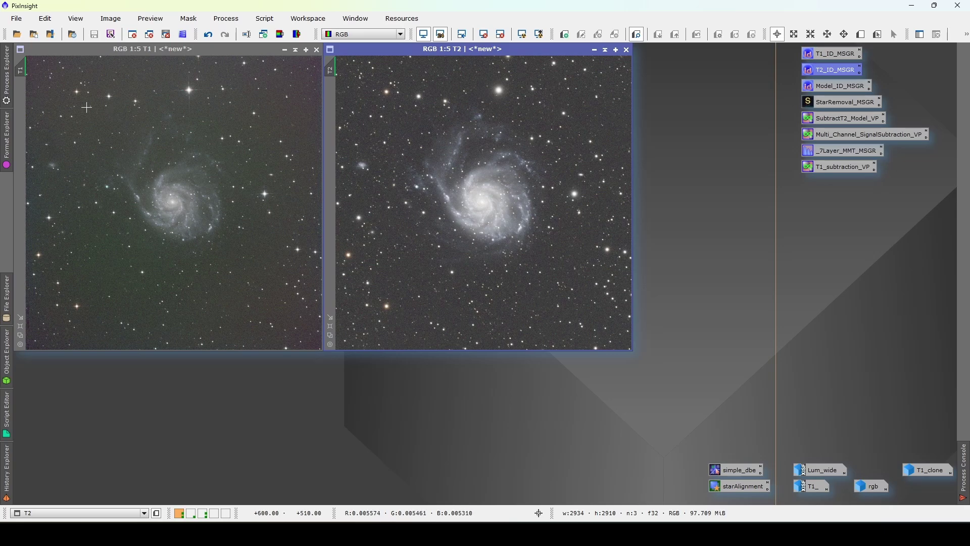
Duplicate T1 with the identifier Model and put the duplicate in place of the minimized T1 beside T2
{"action": "mouse_move", "coordinate": [20, 69]}
{"action": "left_mouse_down"}
{"action": "mouse_move", "coordinate": [186, 128]}
{"action": "mouse_move", "coordinate": [199, 123]}
{"action": "left_mouse_up"}
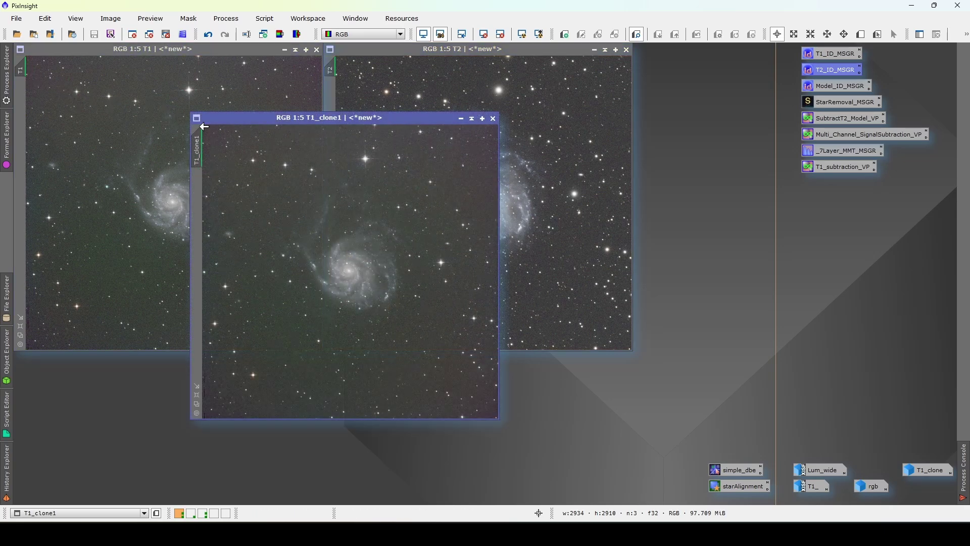
{"action": "left_click_drag", "start_coordinate": [837, 86], "coordinate": [405, 178]}
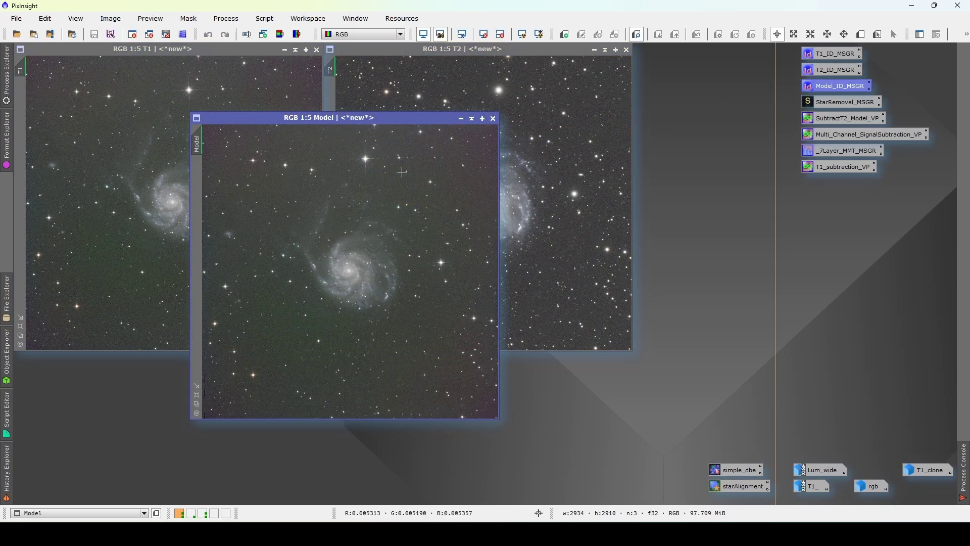
{"action": "left_click", "coordinate": [285, 50]}
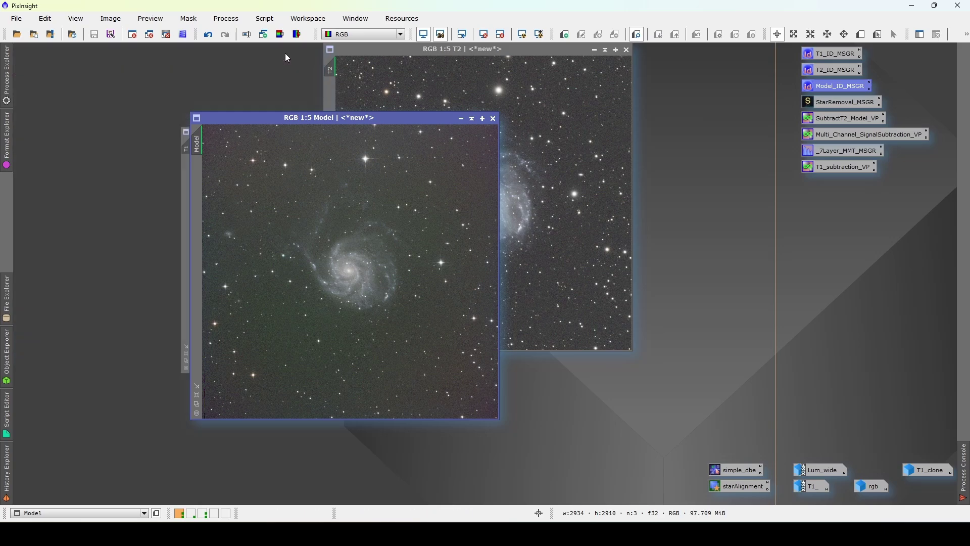
{"action": "left_click_drag", "start_coordinate": [328, 119], "coordinate": [158, 53]}
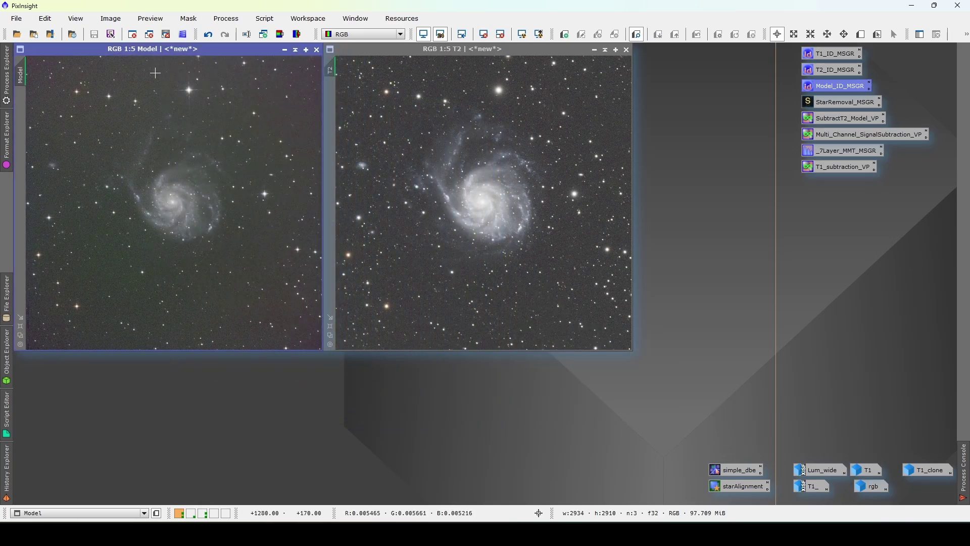
Remove the stars from T2 and Model with the saved StarRemoval_MSGR process, turning Large Overlap off
{"action": "double_click", "coordinate": [848, 101]}
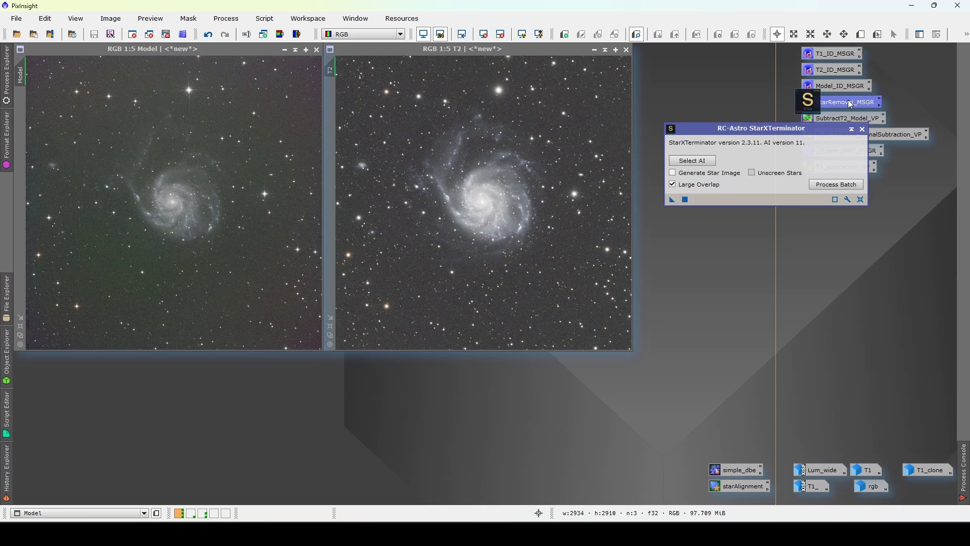
{"action": "left_click", "coordinate": [697, 189]}
{"action": "left_click_drag", "start_coordinate": [672, 200], "coordinate": [558, 171]}
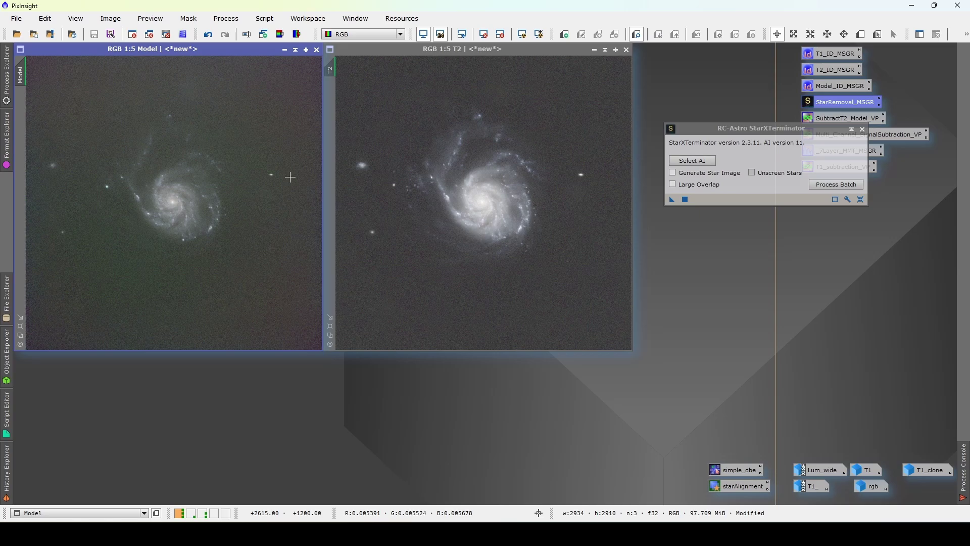
{"action": "left_click", "coordinate": [862, 130]}
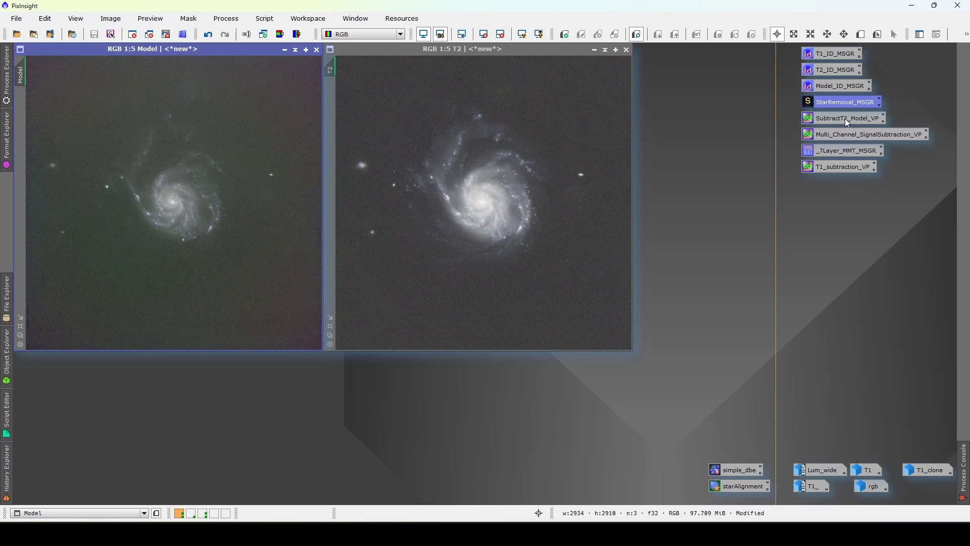
Try the saved SubtractT2_Model_VP expression on Model with a factor of .5, and undo the subtraction
{"action": "double_click", "coordinate": [845, 118]}
{"action": "left_click_drag", "start_coordinate": [667, 194], "coordinate": [685, 191]}
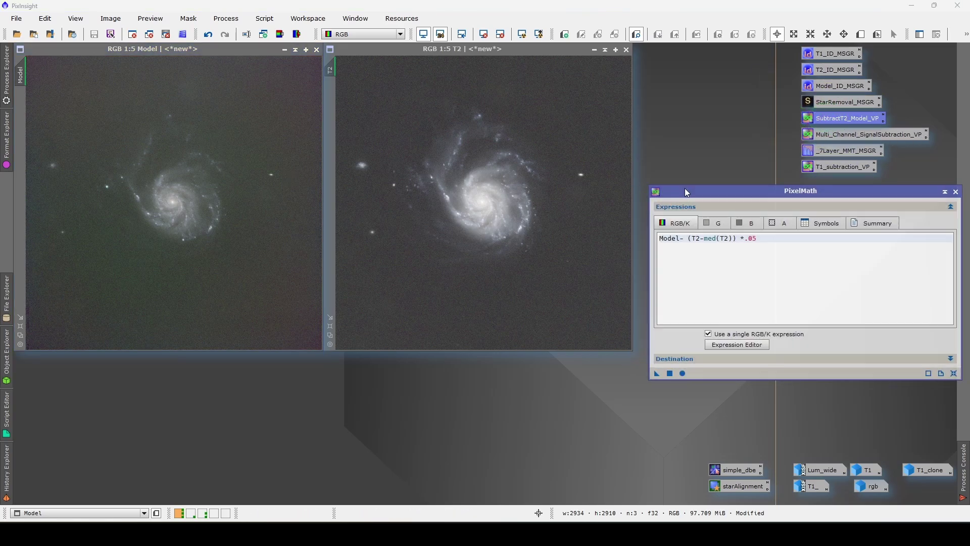
{"action": "left_click_drag", "start_coordinate": [756, 238], "coordinate": [753, 239]}
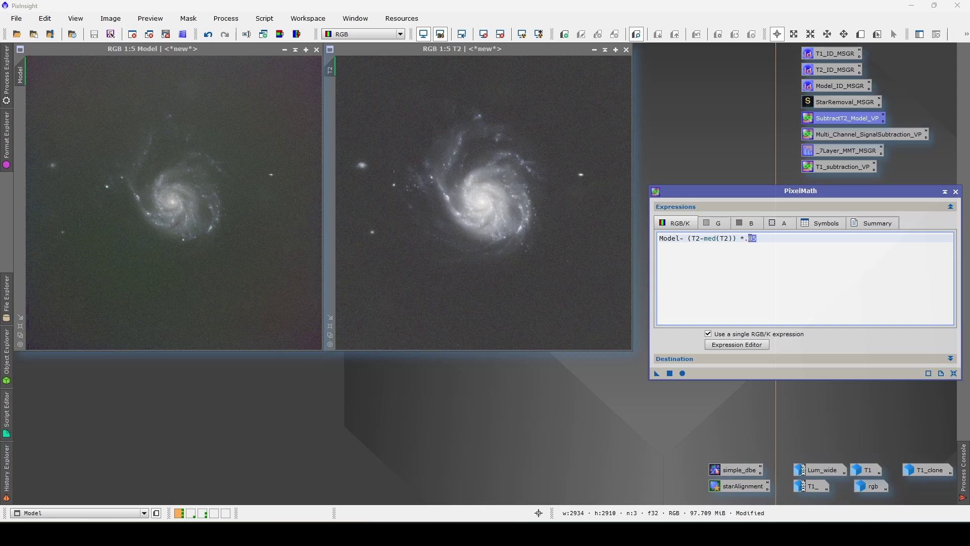
{"action": "type", "text": "5"}
{"action": "left_click_drag", "start_coordinate": [657, 373], "coordinate": [244, 205]}
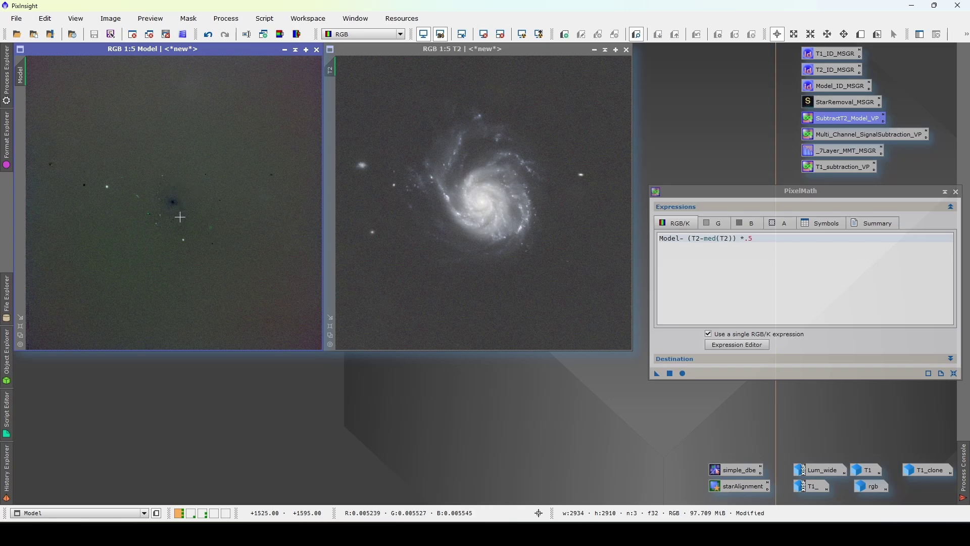
{"action": "right_click", "coordinate": [194, 201]}
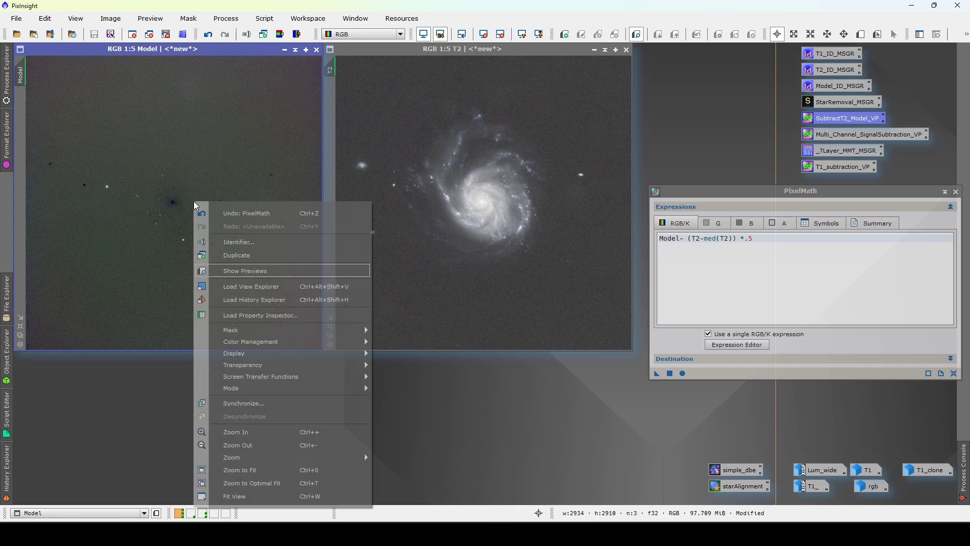
{"action": "left_click", "coordinate": [229, 211]}
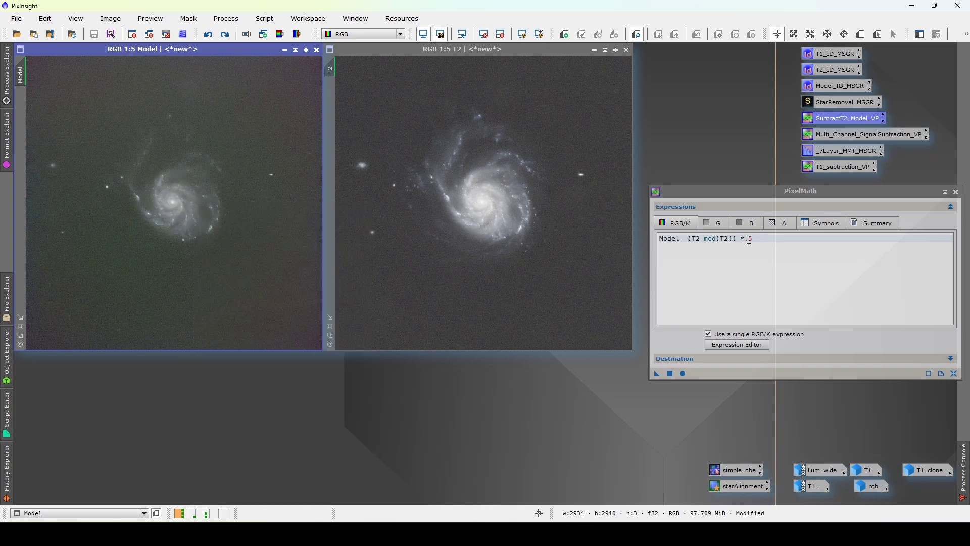
Try the PixelMath subtraction on Model with a factor of .475, examine the galaxy core, and undo it
{"action": "left_click", "coordinate": [754, 248]}
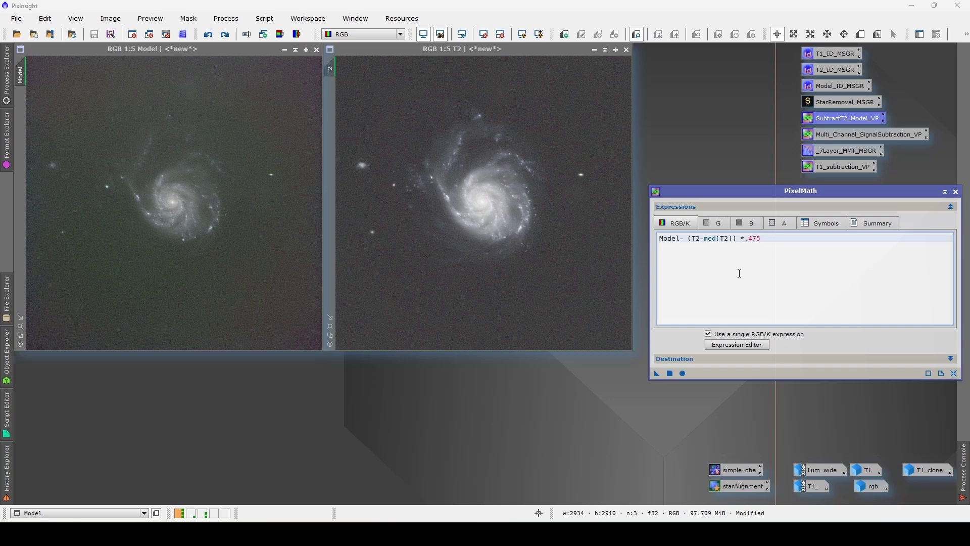
{"action": "left_click_drag", "start_coordinate": [656, 373], "coordinate": [222, 202]}
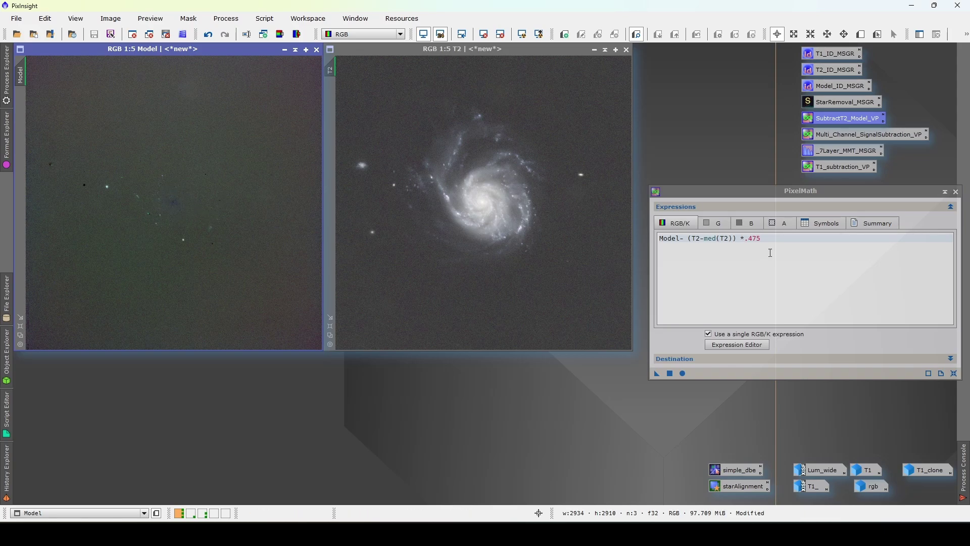
{"action": "right_click", "coordinate": [235, 197]}
{"action": "left_click", "coordinate": [247, 169]}
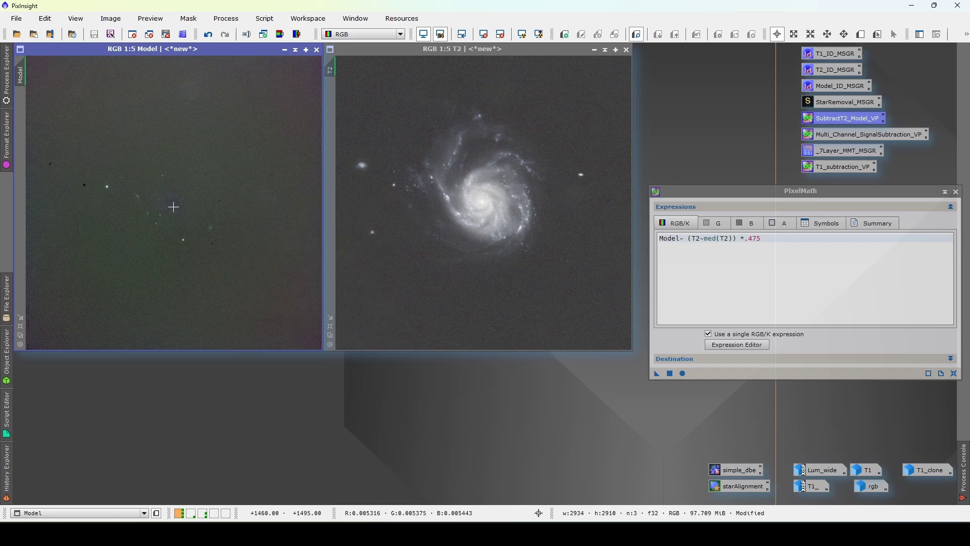
{"action": "left_click_drag", "start_coordinate": [170, 205], "coordinate": [262, 175]}
{"action": "left_click", "coordinate": [277, 188]}
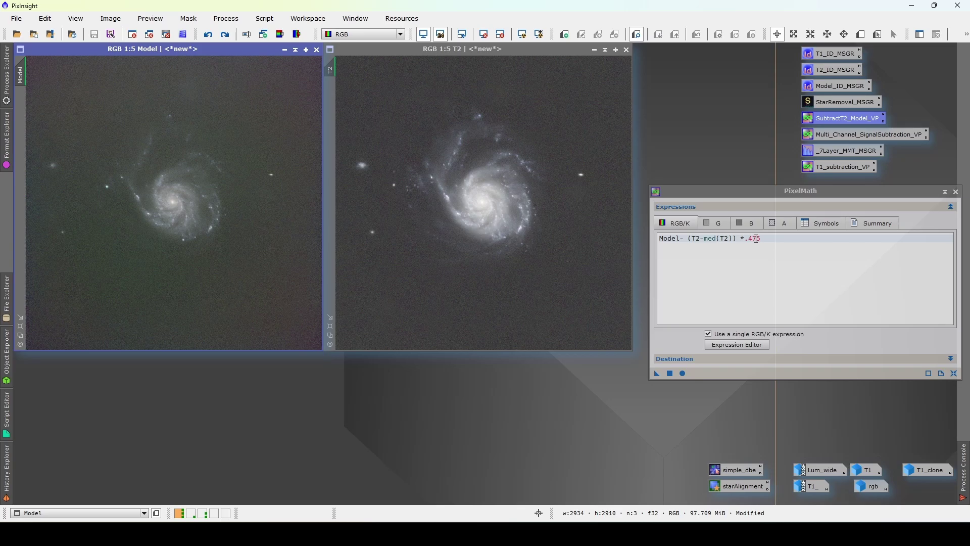
Set the PixelMath factor to .485, subtract the scaled T2 from Model, and close PixelMath
{"action": "left_click", "coordinate": [758, 238]}
{"action": "key", "text": "BackSpace"}
{"action": "type", "text": "6"}
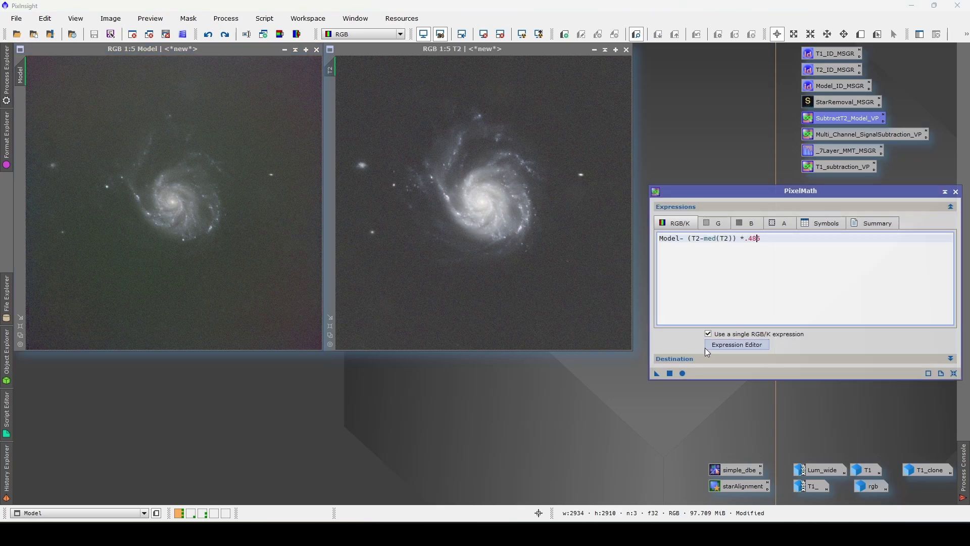
{"action": "left_click_drag", "start_coordinate": [657, 373], "coordinate": [178, 202]}
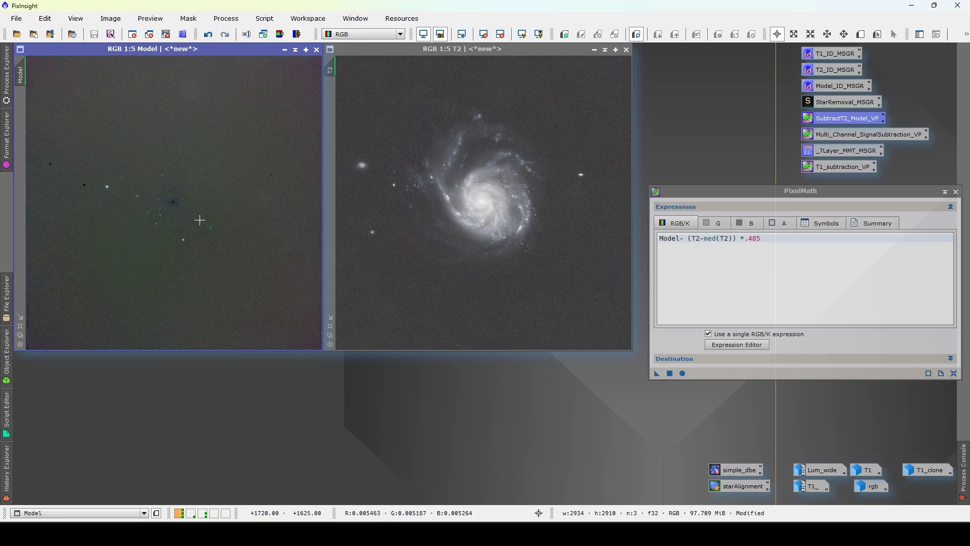
{"action": "left_click", "coordinate": [956, 191]}
Smooth Model with the saved _7Layer_MMT_MSGR process, and apply T1_subtraction_VP to the restored T1 image
{"action": "left_click_drag", "start_coordinate": [843, 150], "coordinate": [215, 150]}
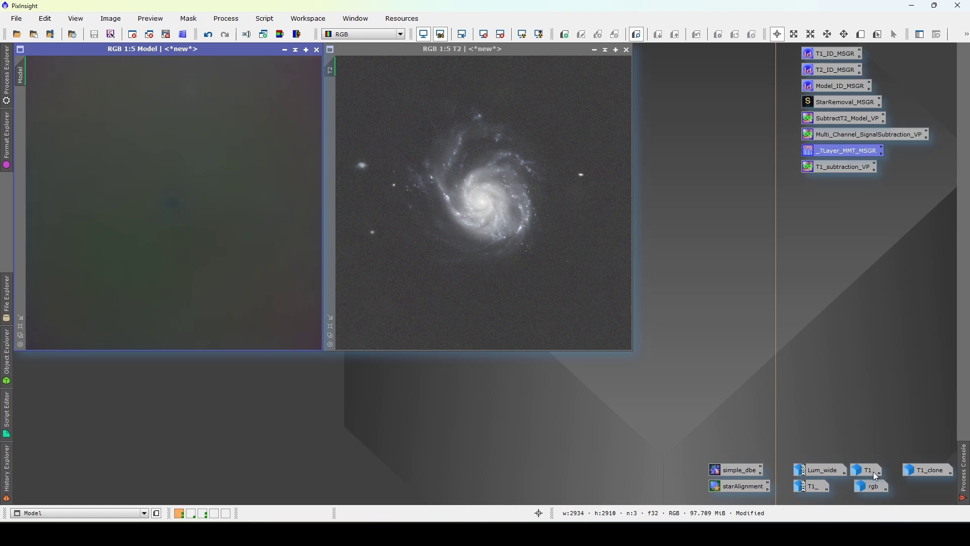
{"action": "double_click", "coordinate": [877, 476]}
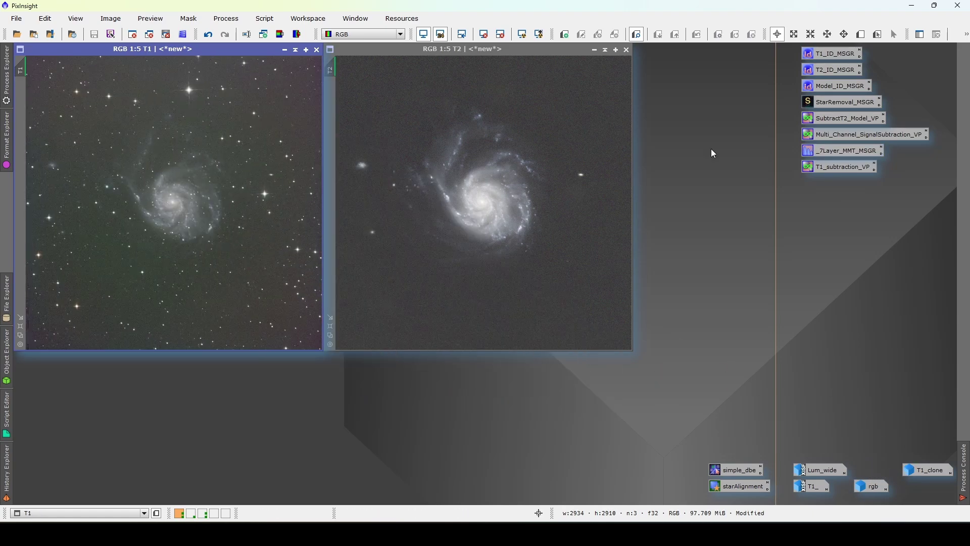
{"action": "left_click_drag", "start_coordinate": [841, 168], "coordinate": [196, 119]}
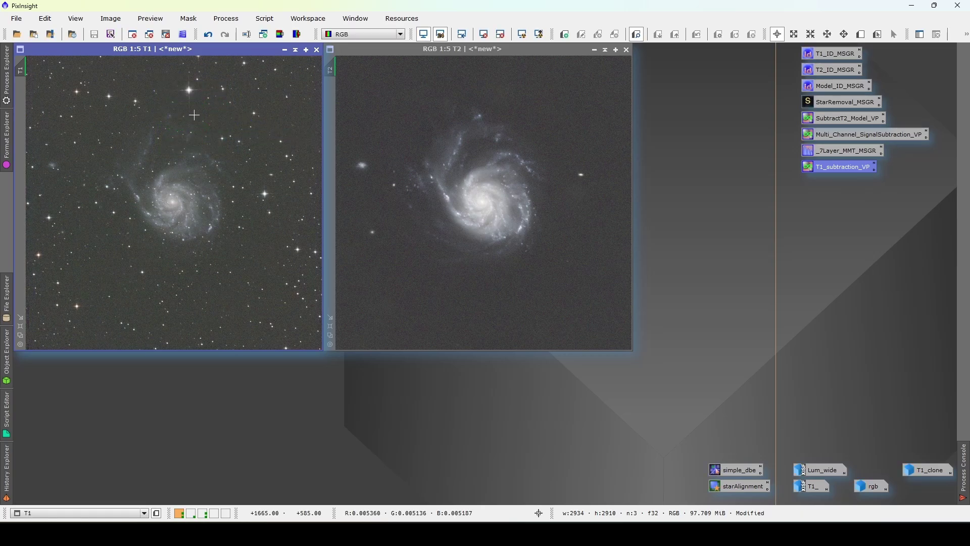
Place T1 beside Model and compare T1 before and after the gradient subtraction
{"action": "left_click_drag", "start_coordinate": [155, 53], "coordinate": [464, 53]}
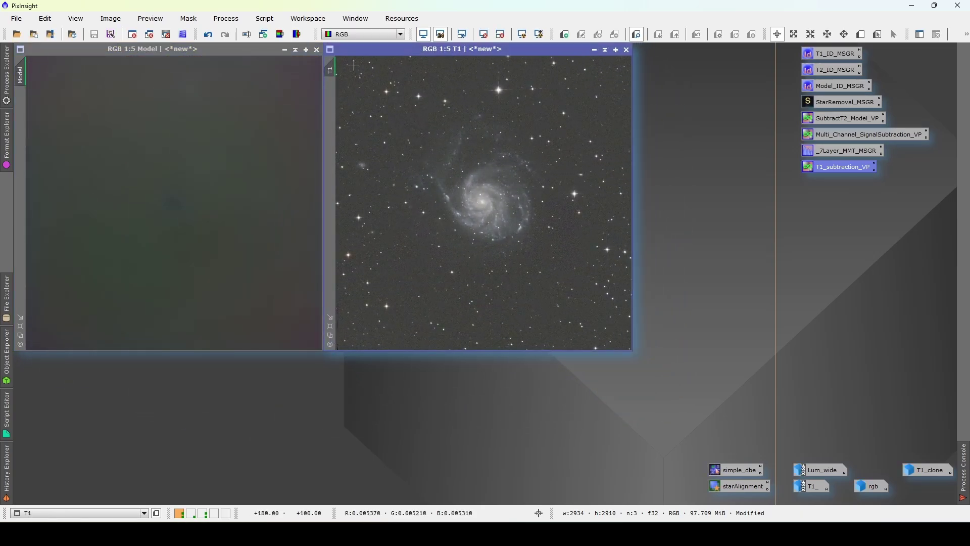
{"action": "left_click", "coordinate": [209, 36]}
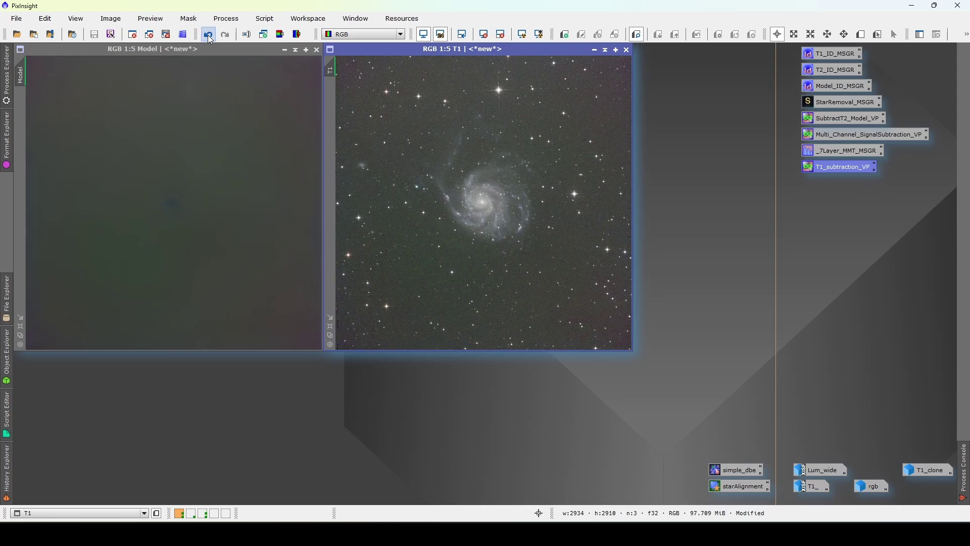
{"action": "left_click", "coordinate": [225, 36]}
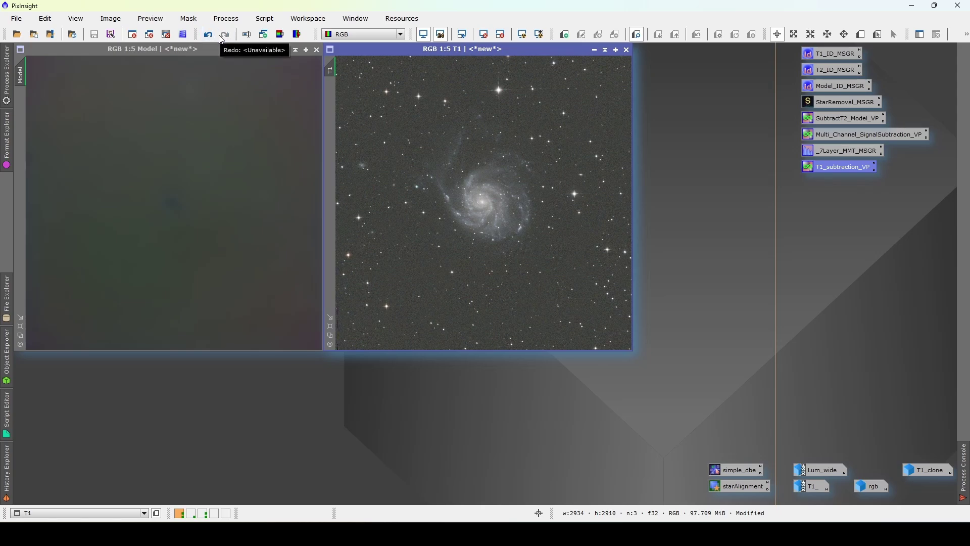
Inspect the galaxy's core and spiral arms in T1 up close, checking the image before and after the gradient subtraction
{"action": "scroll", "coordinate": [497, 190], "scroll_direction": "up", "scroll_amount": 3}
{"action": "scroll", "coordinate": [497, 190], "scroll_direction": "up", "scroll_amount": 1}
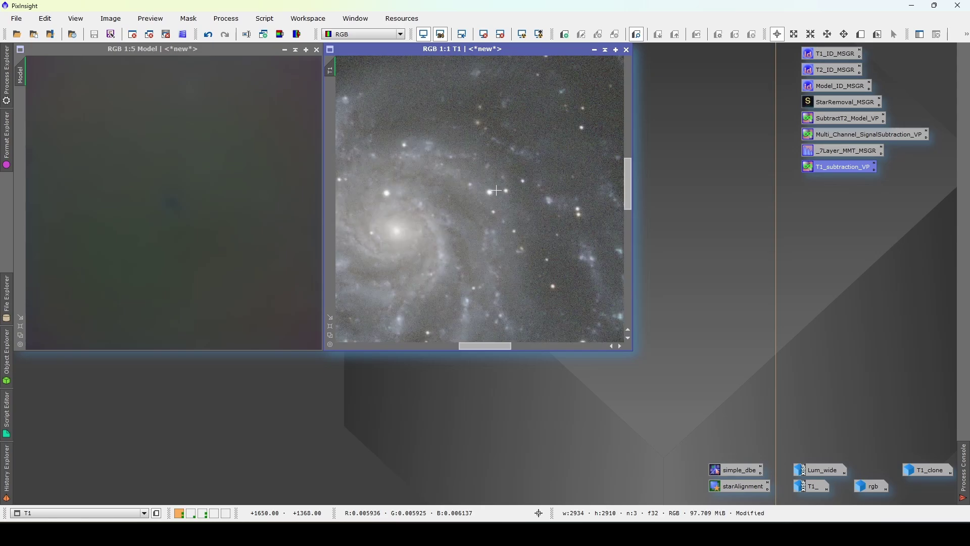
{"action": "scroll", "coordinate": [497, 189], "scroll_direction": "down", "scroll_amount": 1}
{"action": "left_click_drag", "start_coordinate": [500, 352], "coordinate": [490, 349]}
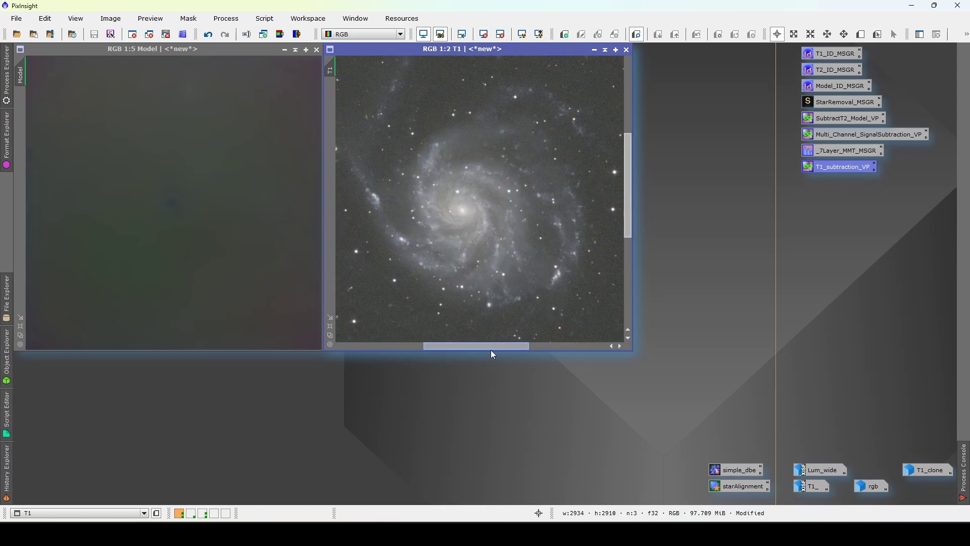
{"action": "left_click_drag", "start_coordinate": [629, 186], "coordinate": [631, 182]}
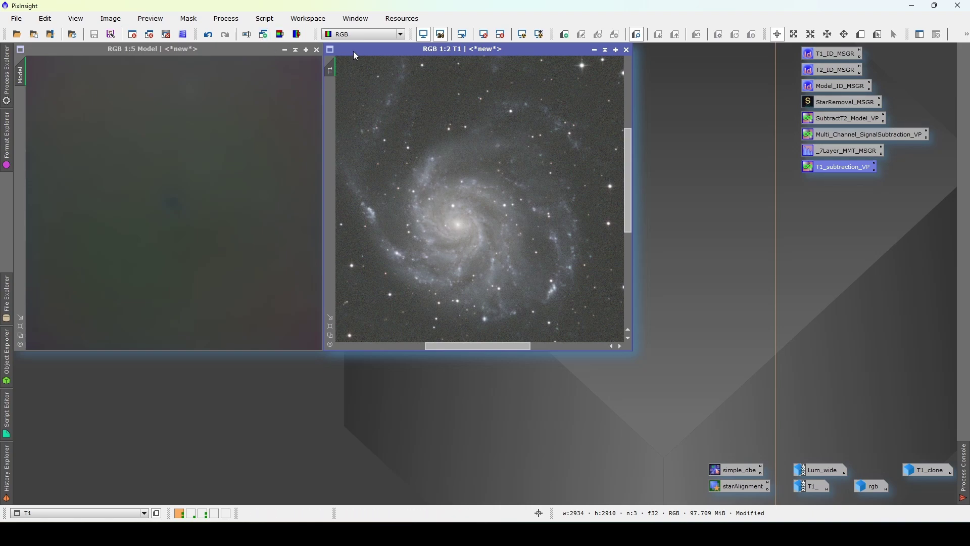
{"action": "left_click", "coordinate": [211, 38]}
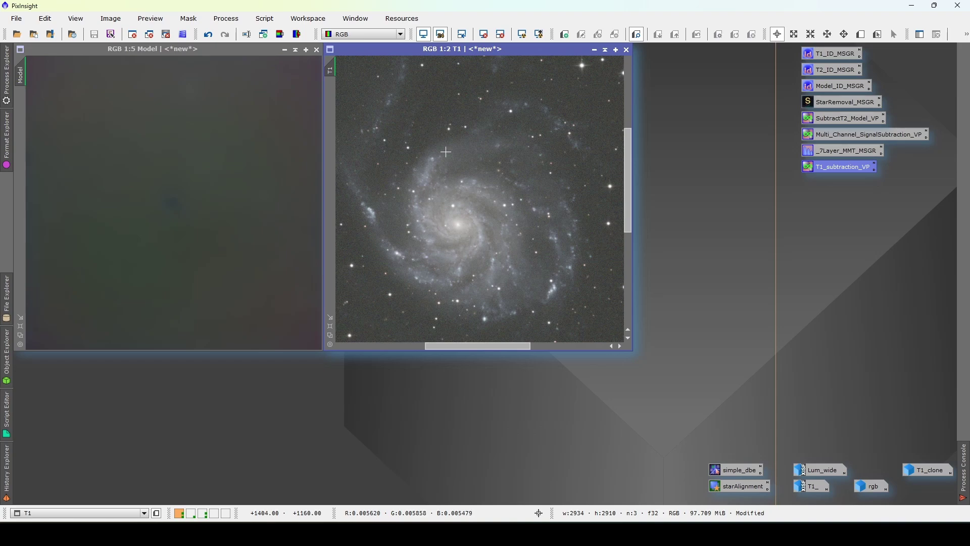
{"action": "scroll", "coordinate": [446, 152], "scroll_direction": "down", "scroll_amount": 3}
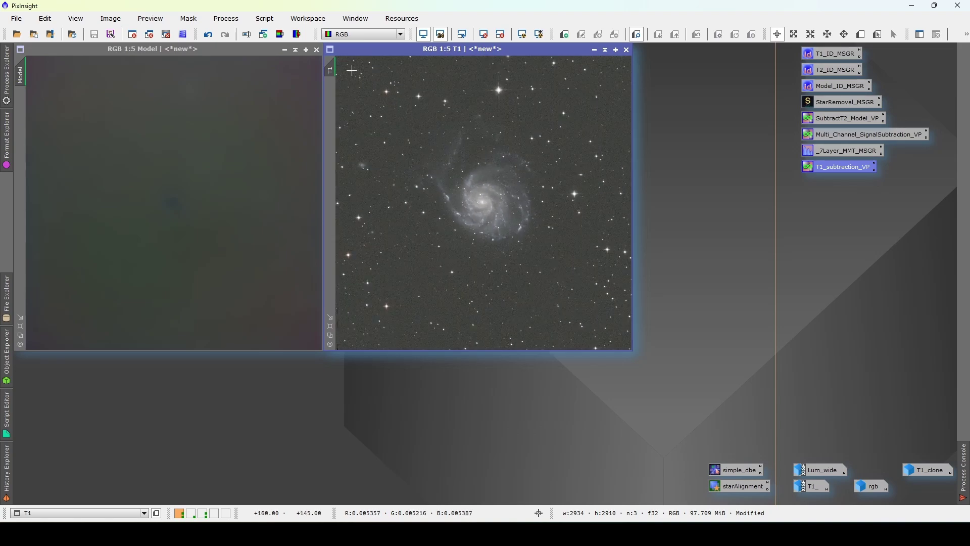
Close the Model and T2 images without saving, moving T1 aside to reach T2
{"action": "left_click", "coordinate": [317, 50]}
{"action": "left_click", "coordinate": [465, 294]}
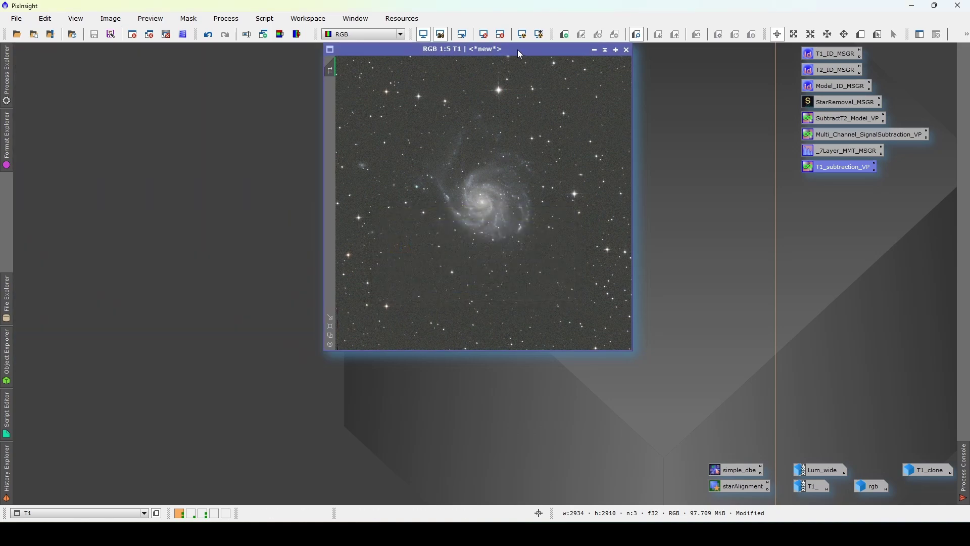
{"action": "left_click_drag", "start_coordinate": [517, 49], "coordinate": [521, 92]}
{"action": "left_click", "coordinate": [629, 54]}
{"action": "left_click", "coordinate": [627, 50]}
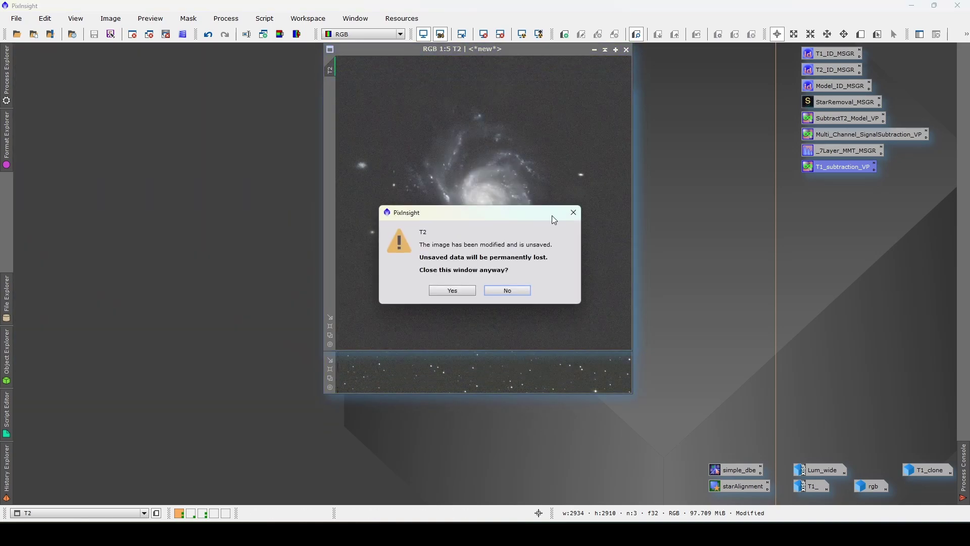
{"action": "left_click", "coordinate": [459, 289]}
Restore the minimized grayscale T1_ image and place it beside the RGB T1 image, both at 1:4 zoom
{"action": "left_click", "coordinate": [352, 81]}
{"action": "left_click_drag", "start_coordinate": [352, 80], "coordinate": [190, 50]}
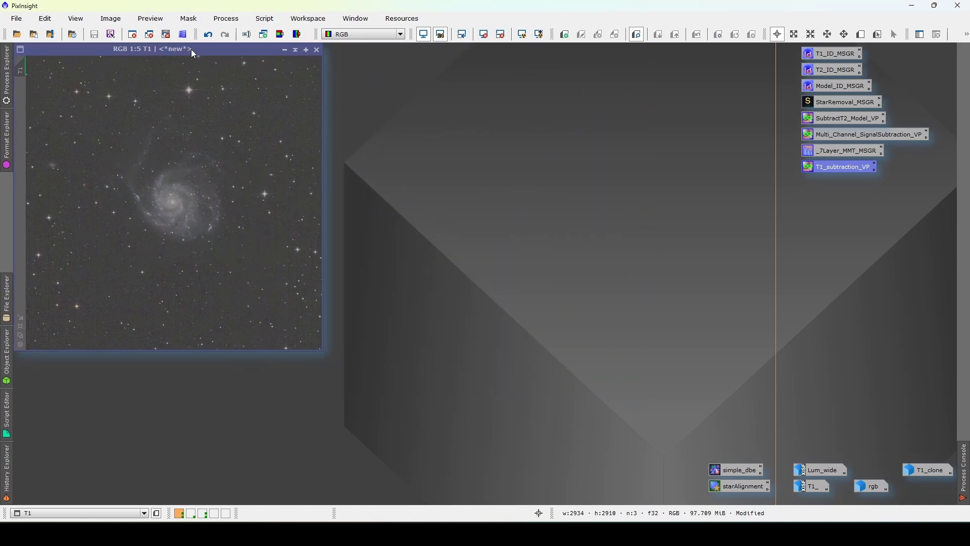
{"action": "scroll", "coordinate": [228, 212], "scroll_direction": "up", "scroll_amount": 1}
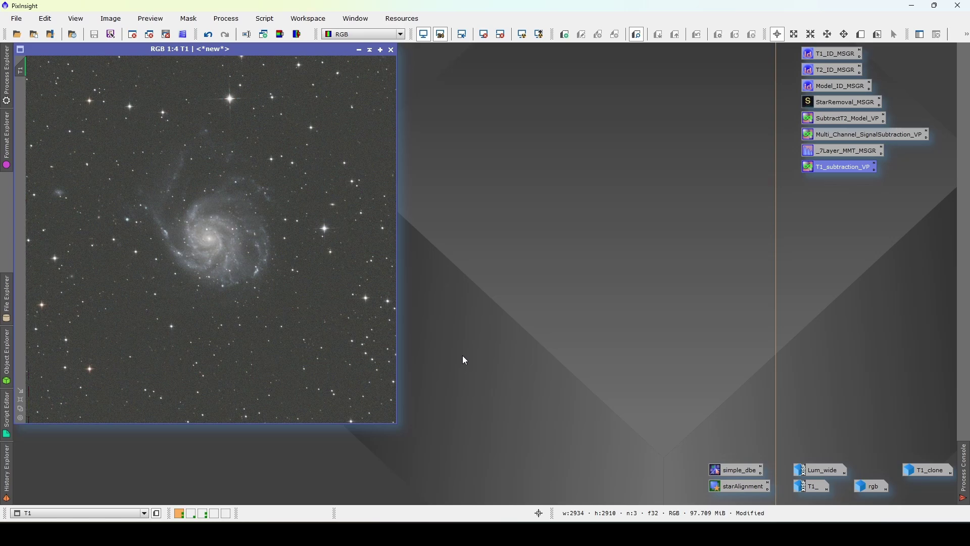
{"action": "double_click", "coordinate": [811, 486]}
{"action": "scroll", "coordinate": [111, 332], "scroll_direction": "up", "scroll_amount": 1}
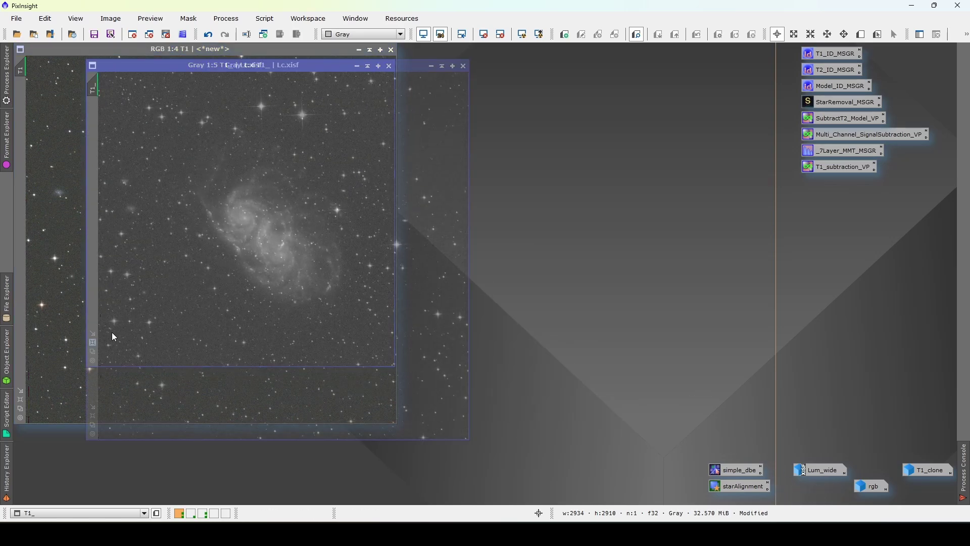
{"action": "left_click_drag", "start_coordinate": [217, 65], "coordinate": [519, 57]}
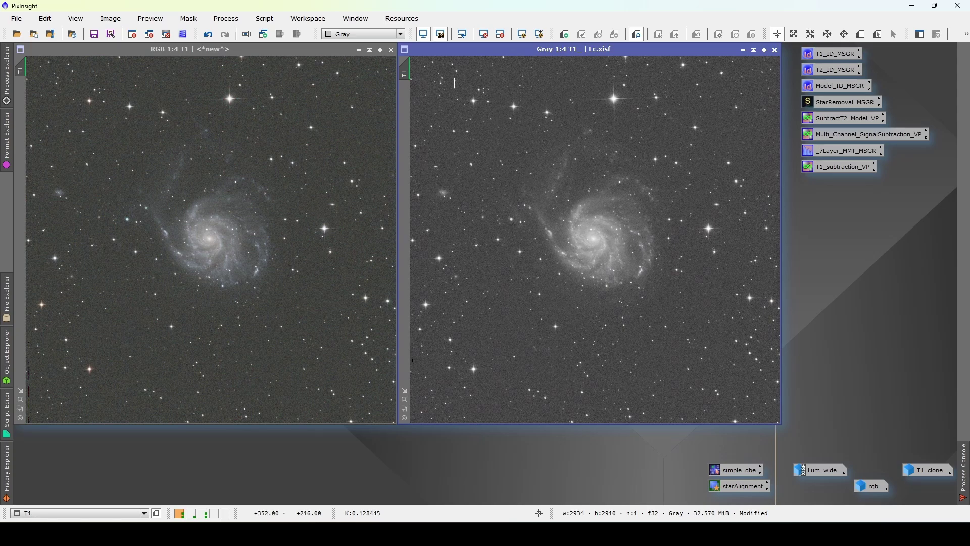
Compare the grayscale and RGB galaxy images before and after their last processing by undoing and redoing it on each
{"action": "left_click", "coordinate": [209, 35]}
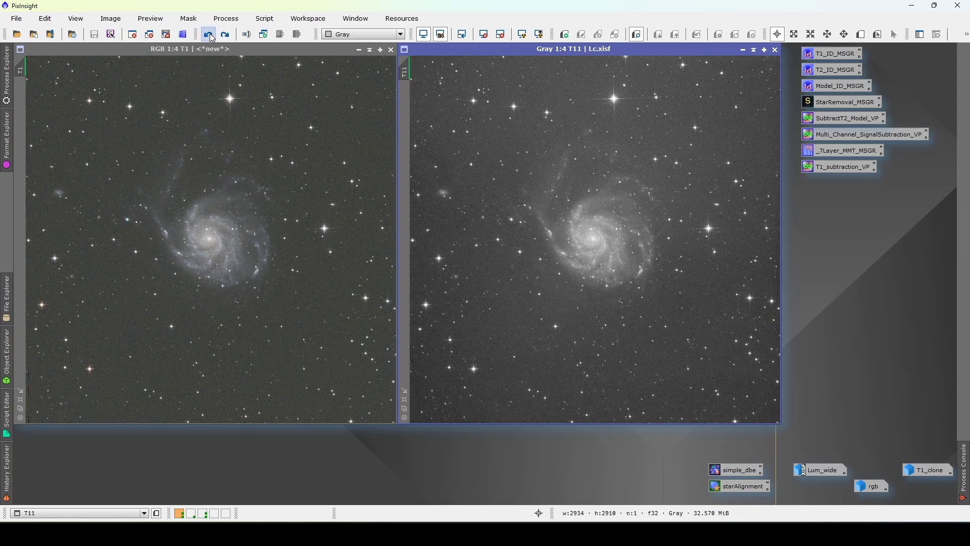
{"action": "left_click", "coordinate": [228, 36]}
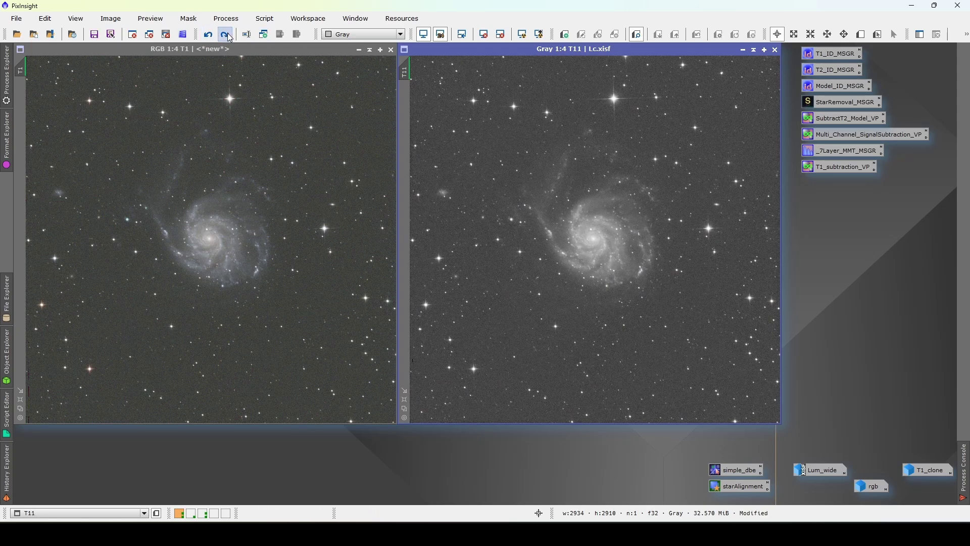
{"action": "left_click", "coordinate": [227, 51]}
{"action": "left_click", "coordinate": [210, 36]}
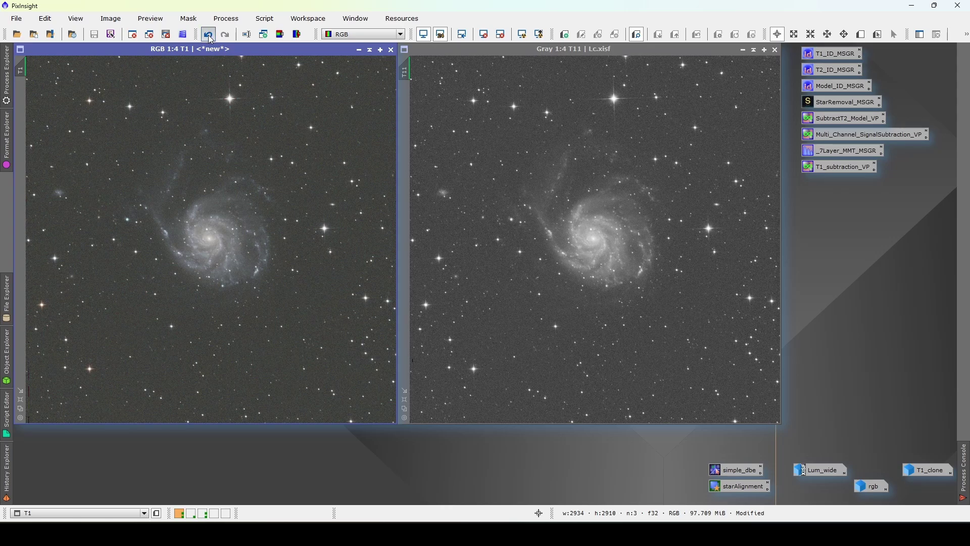
{"action": "left_click", "coordinate": [225, 34]}
Open the SubtractT2_Model_VP and _7Layer_MMT_MSGR settings, and try reducing the median transform to 5 and then 4 layers
{"action": "double_click", "coordinate": [849, 121]}
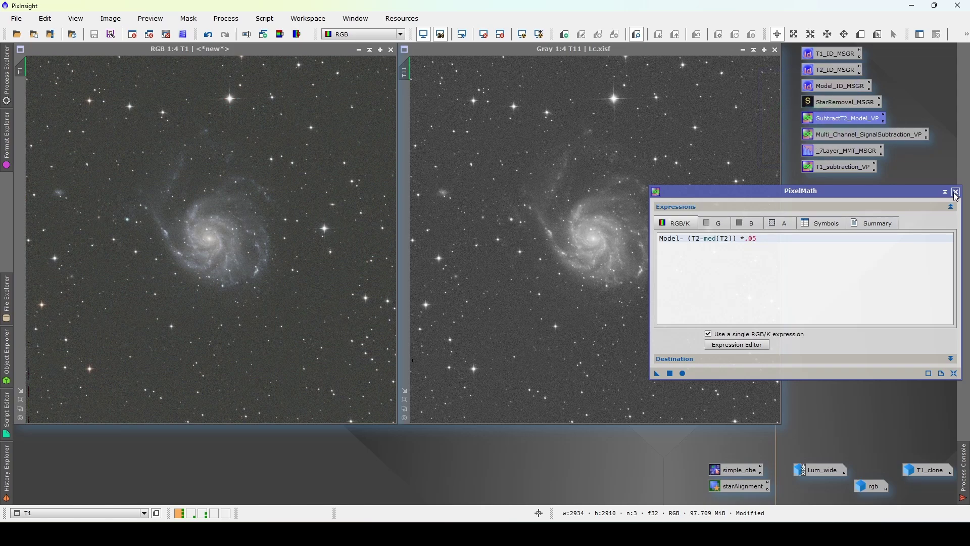
{"action": "double_click", "coordinate": [847, 152]}
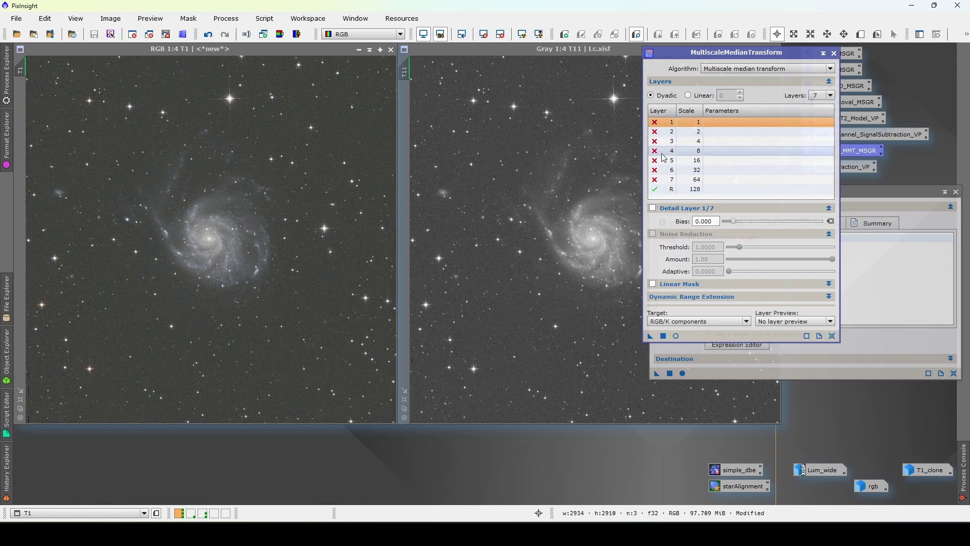
{"action": "scroll", "coordinate": [820, 97], "scroll_direction": "up", "scroll_amount": 2}
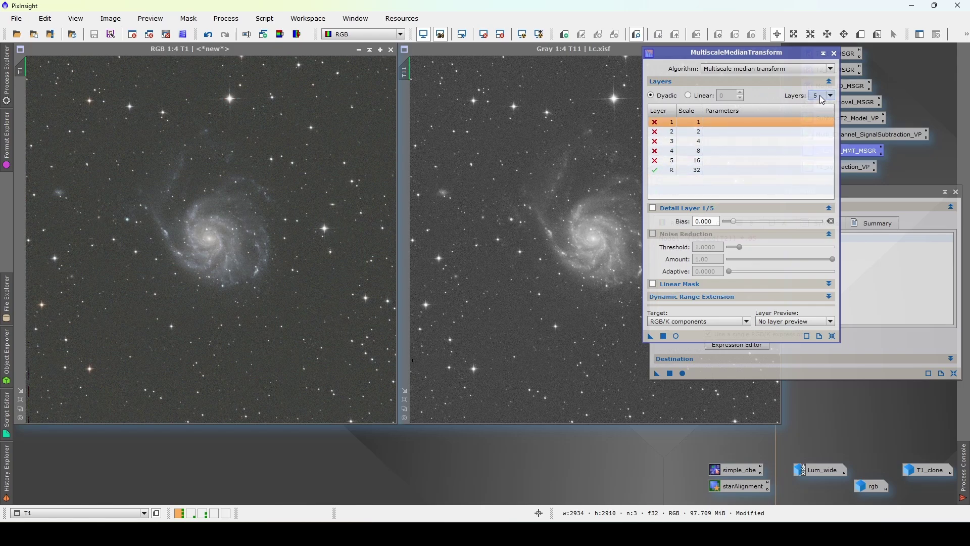
{"action": "scroll", "coordinate": [822, 100], "scroll_direction": "up", "scroll_amount": 1}
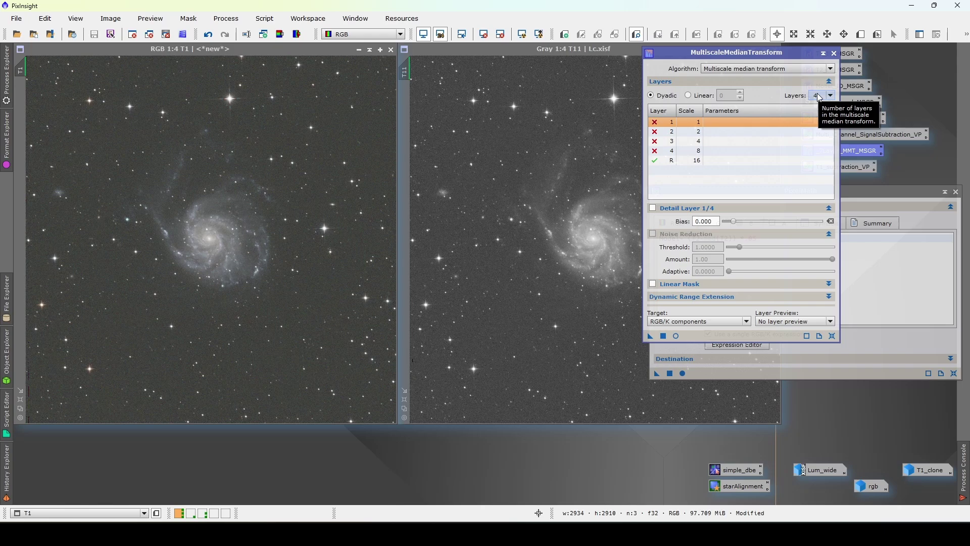
Return the median transform to 7 layers with layers 5, 6 and 7 disabled, and close MultiscaleMedianTransform and PixelMath
{"action": "scroll", "coordinate": [820, 97], "scroll_direction": "down", "scroll_amount": 3}
{"action": "left_click", "coordinate": [672, 160]}
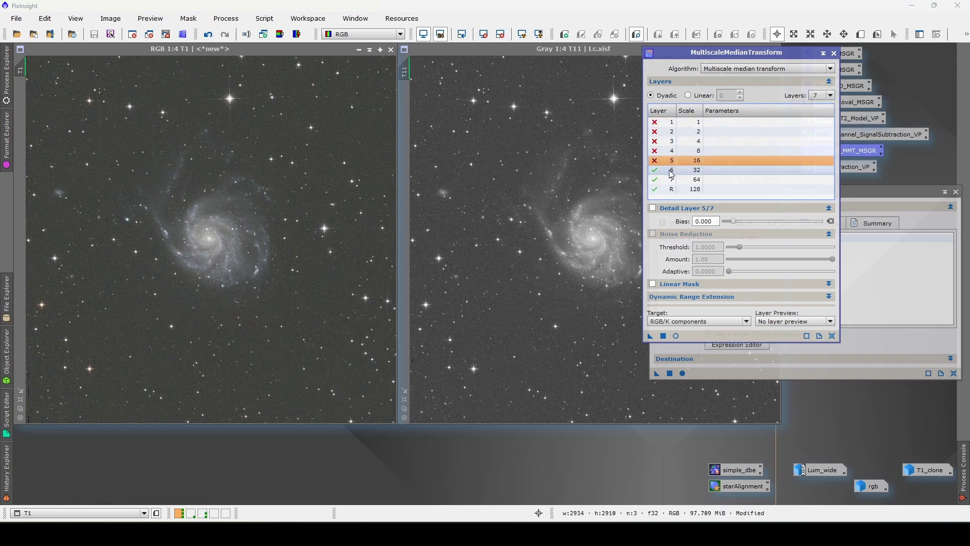
{"action": "double_click", "coordinate": [669, 170]}
{"action": "double_click", "coordinate": [670, 179]}
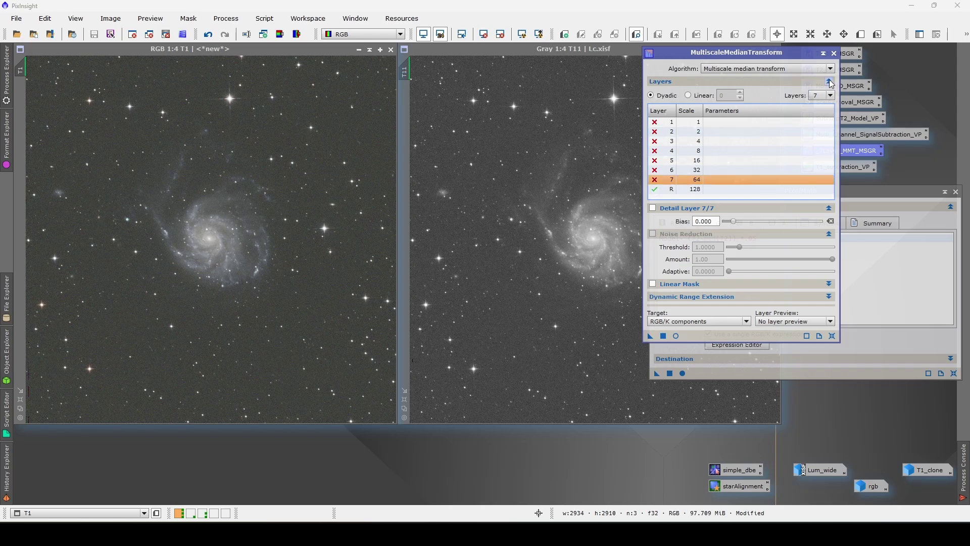
{"action": "left_click", "coordinate": [834, 53]}
{"action": "left_click", "coordinate": [955, 193]}
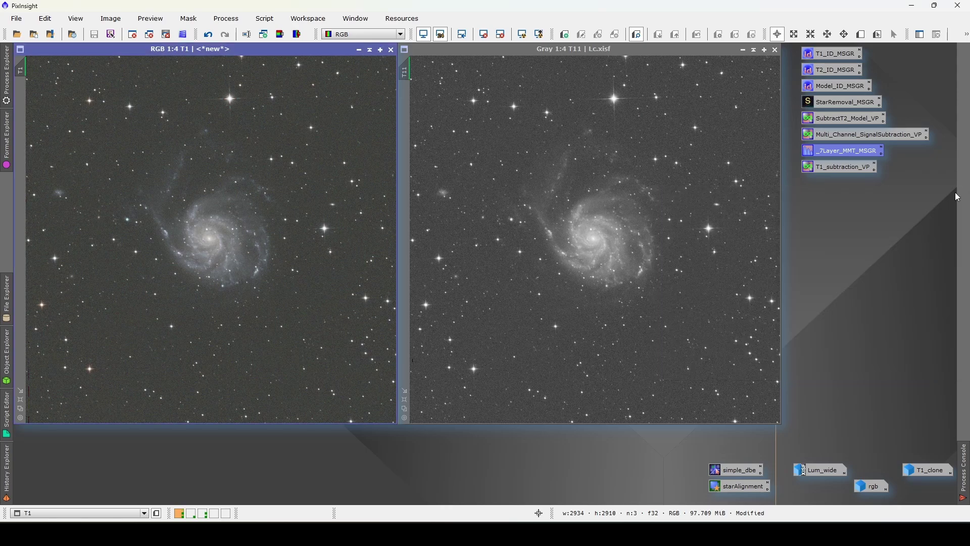